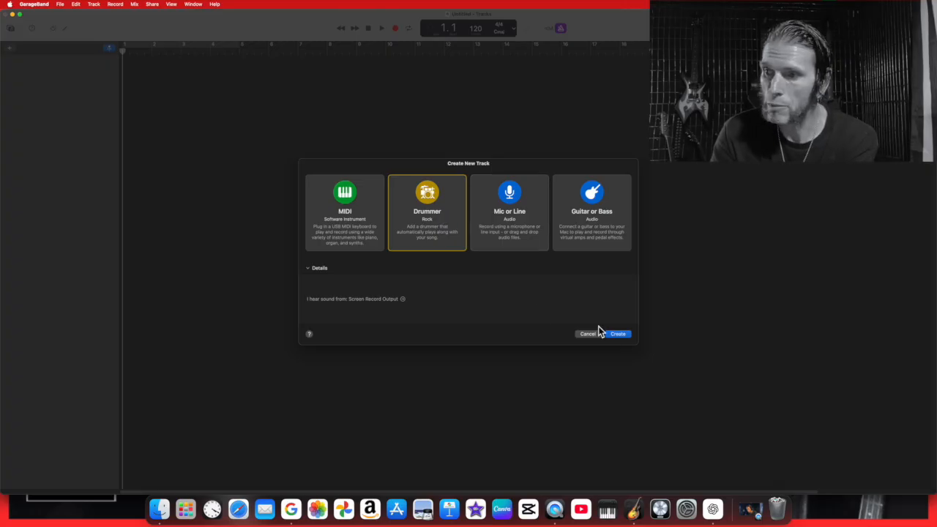
Create a Rock Drummer track and play back the first bars of its Pop Rock beat
click(621, 336)
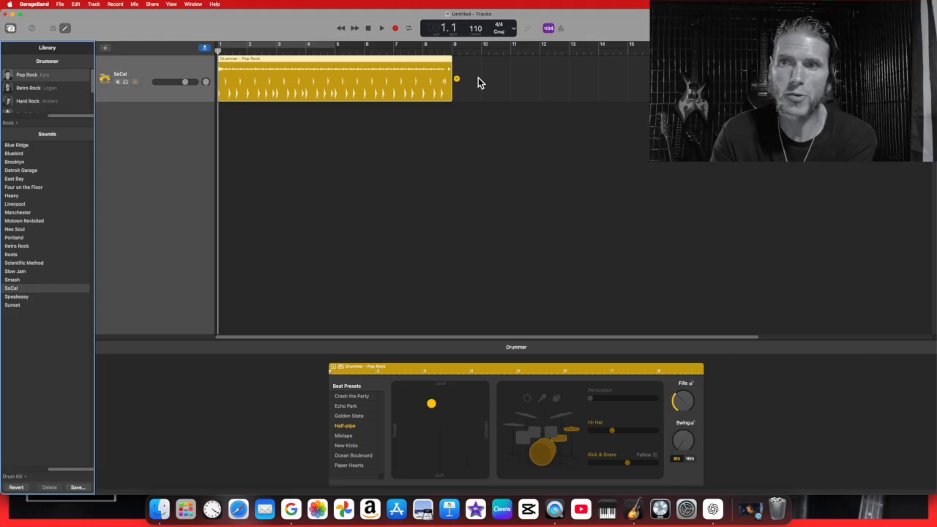
click(382, 29)
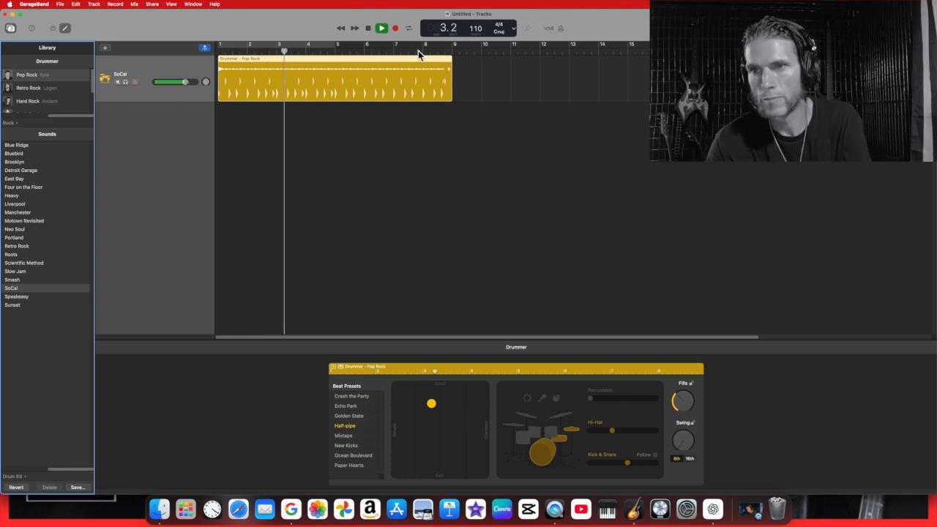
click(369, 28)
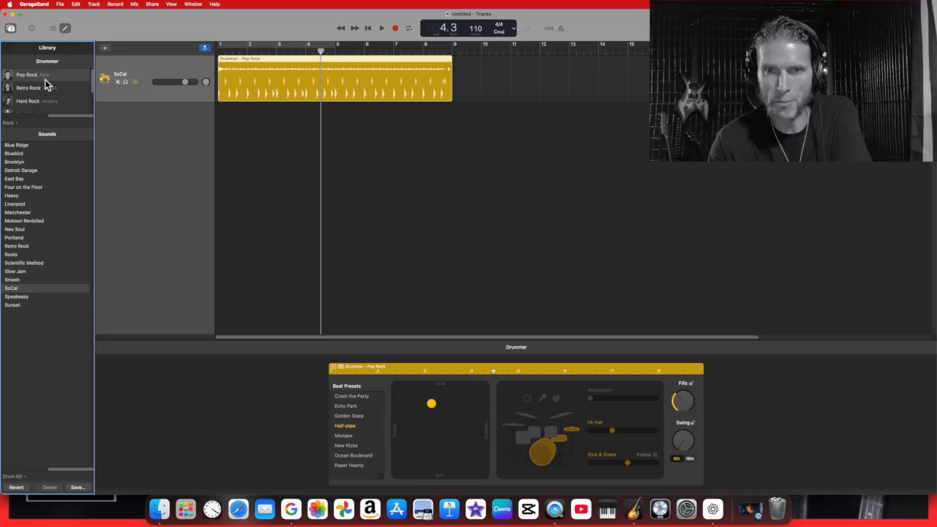
Audition the Echo Park, Crash the Party and Mixtape beat presets, return to Half-pipe, and stop playback
mouse_move(46, 80)
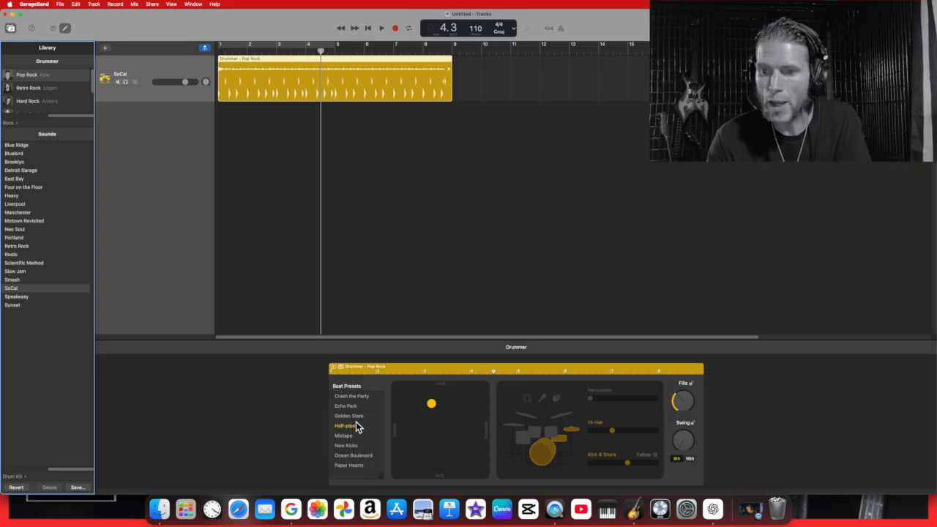
click(347, 406)
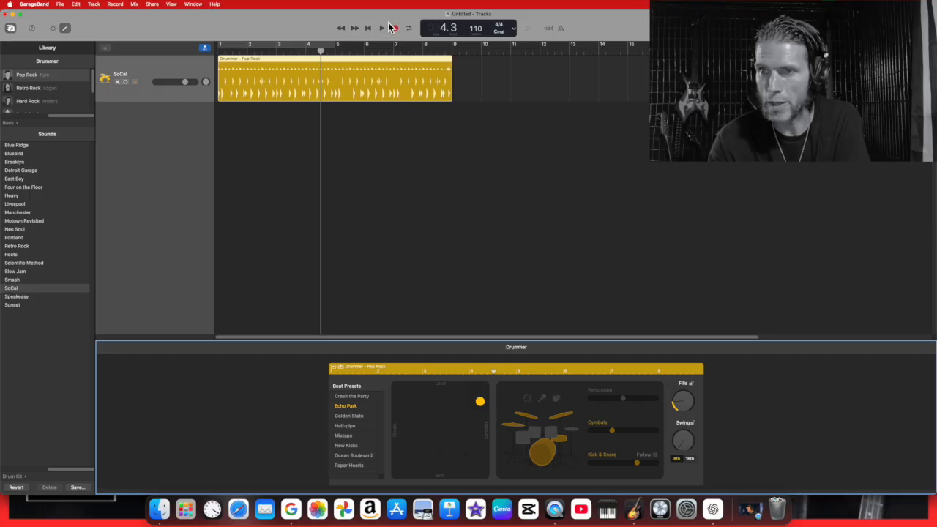
click(364, 397)
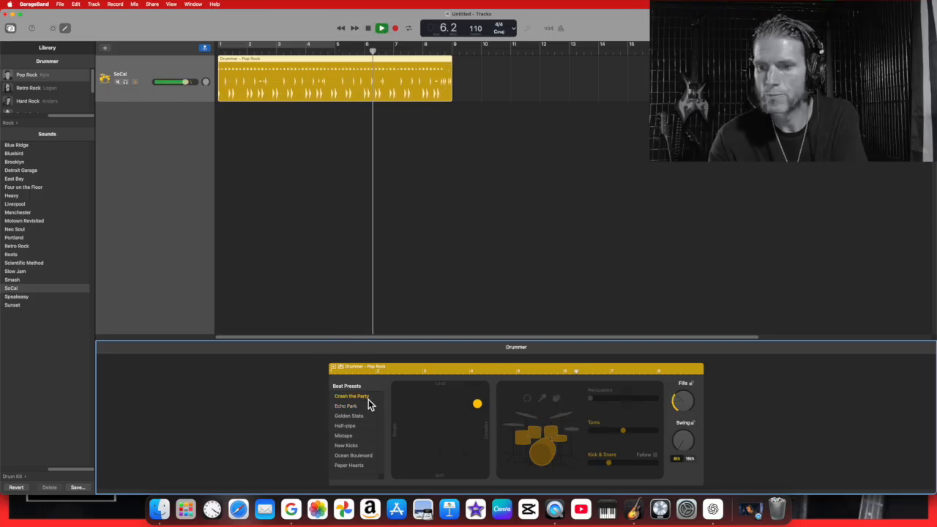
click(363, 438)
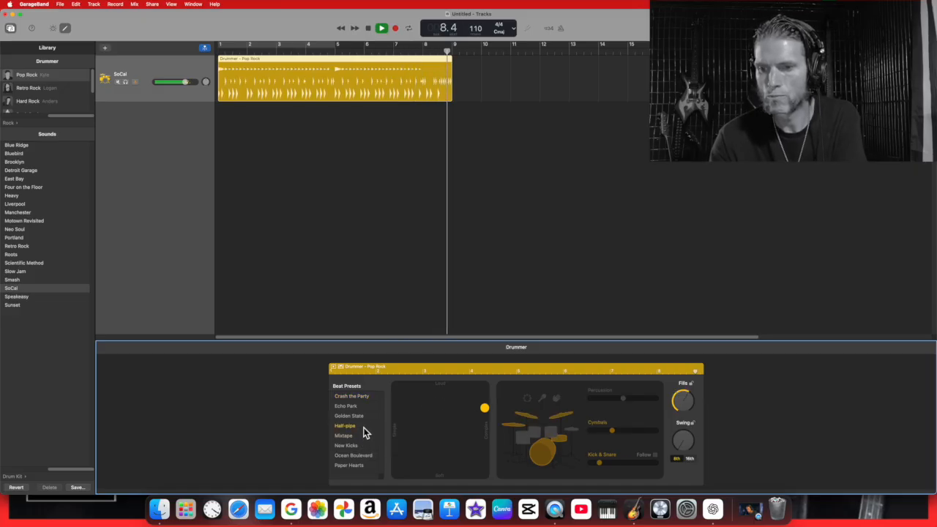
click(363, 427)
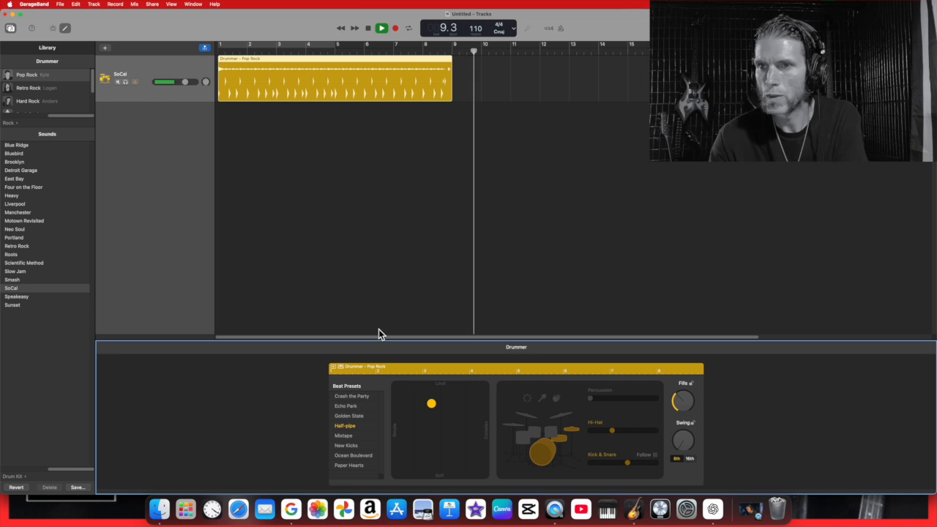
click(368, 29)
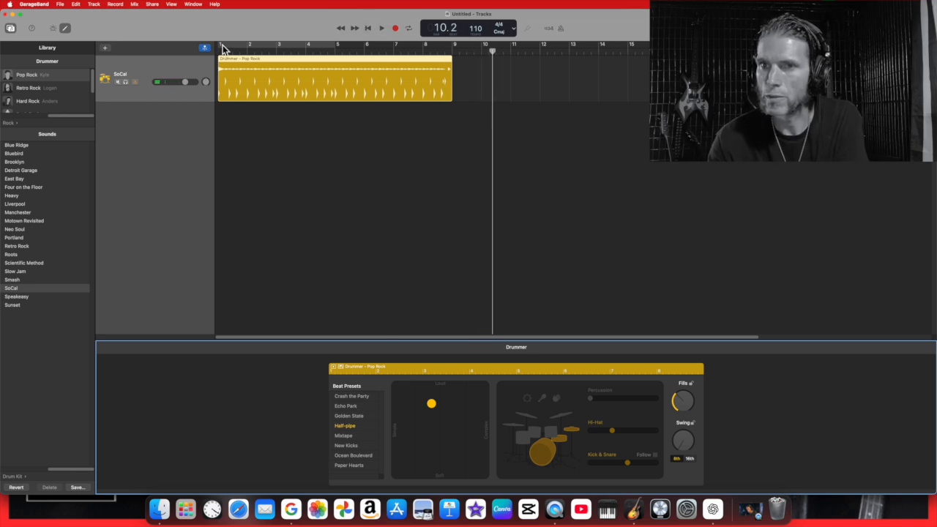
Set a cycle area over the whole drum region, from bar 1 to bar 9, and start looped playback
click(225, 46)
drag(225, 47, 454, 46)
click(381, 28)
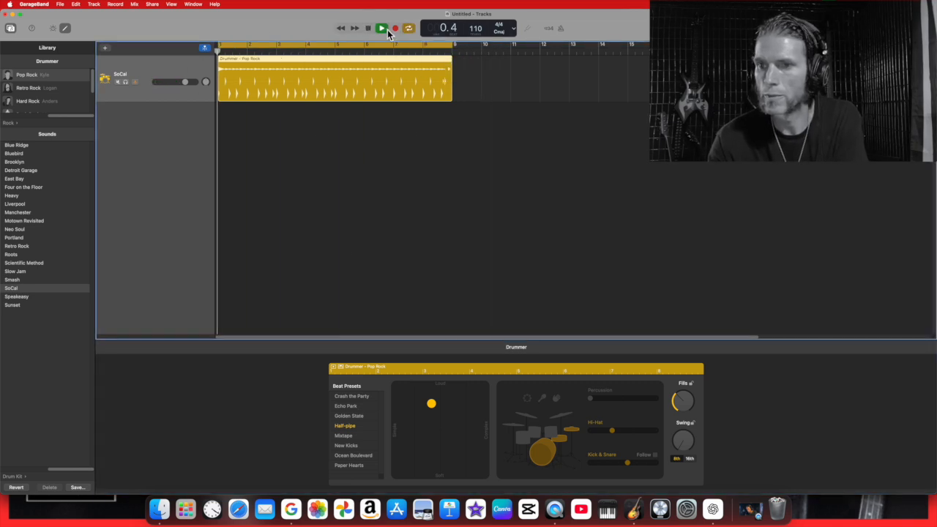
Audition the Golden State, Echo Park and Crash the Party presets in the loop, choose New Kicks, and stop playback
click(362, 416)
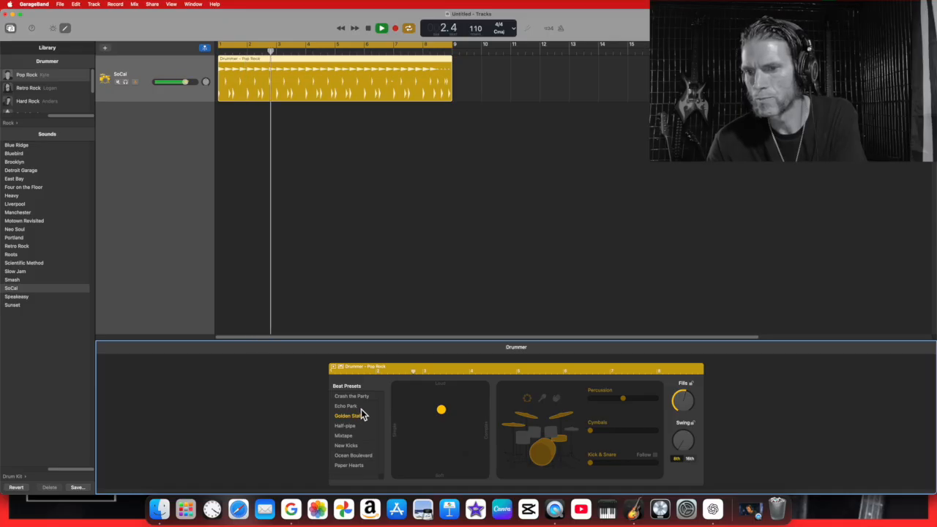
click(361, 409)
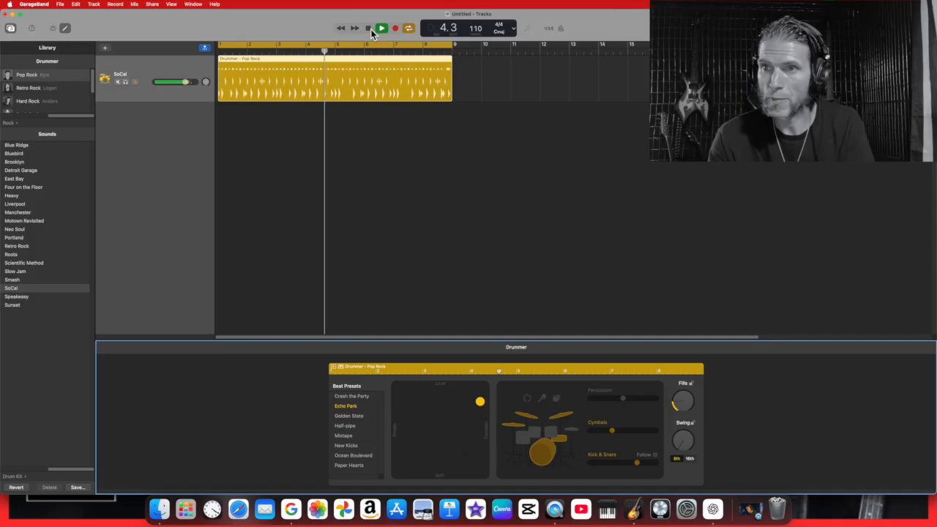
click(373, 396)
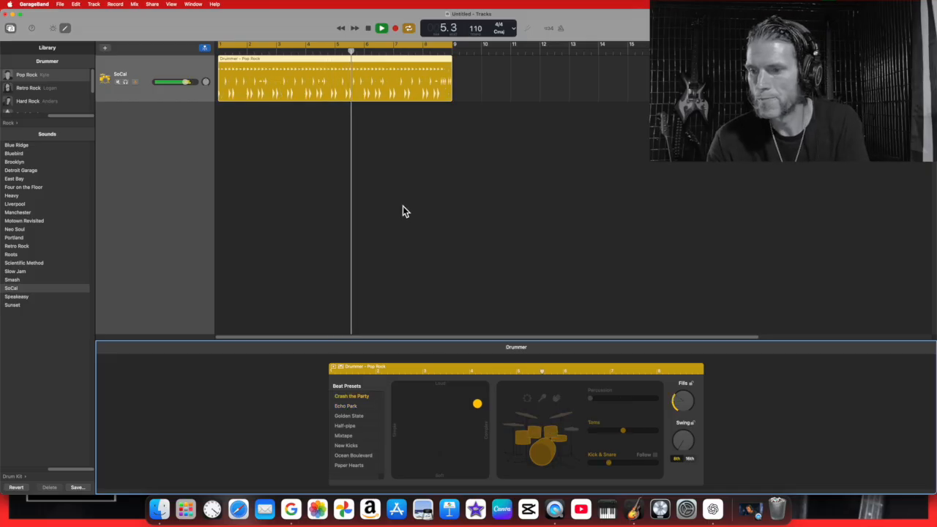
click(359, 446)
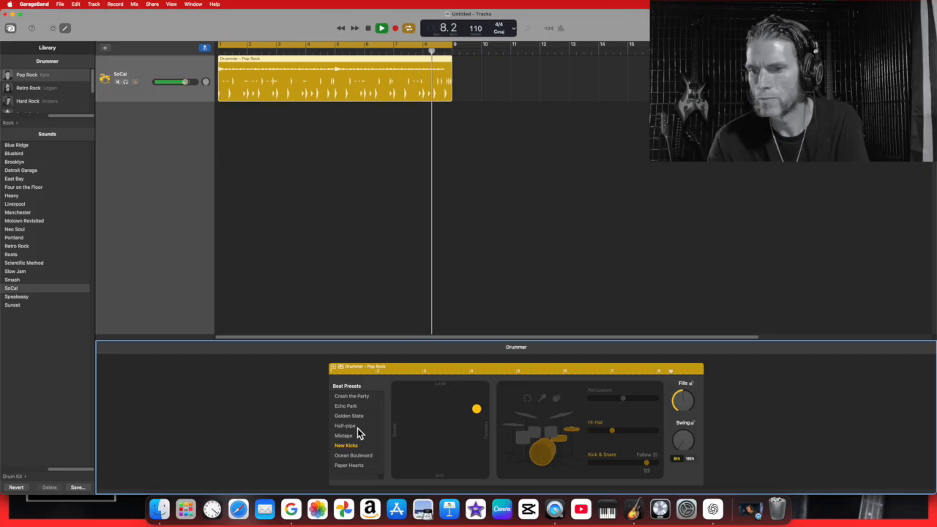
click(370, 29)
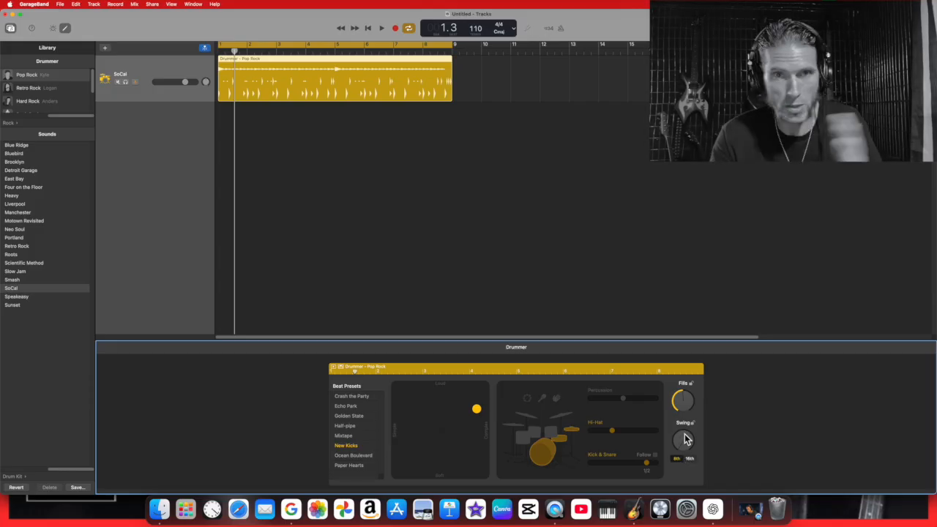
Play the loop while shifting the complex beat between loud and soft on the performance pad, ending near loud and complex
click(382, 28)
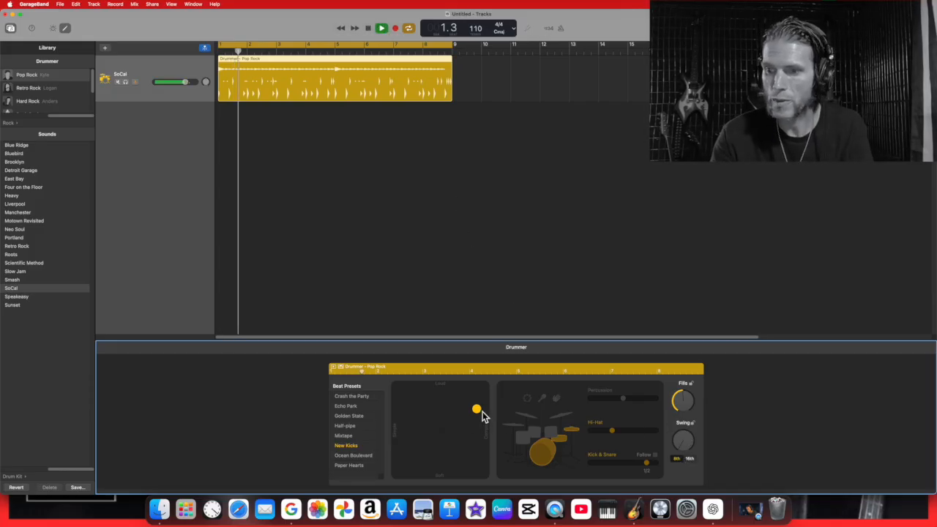
drag(483, 411, 501, 427)
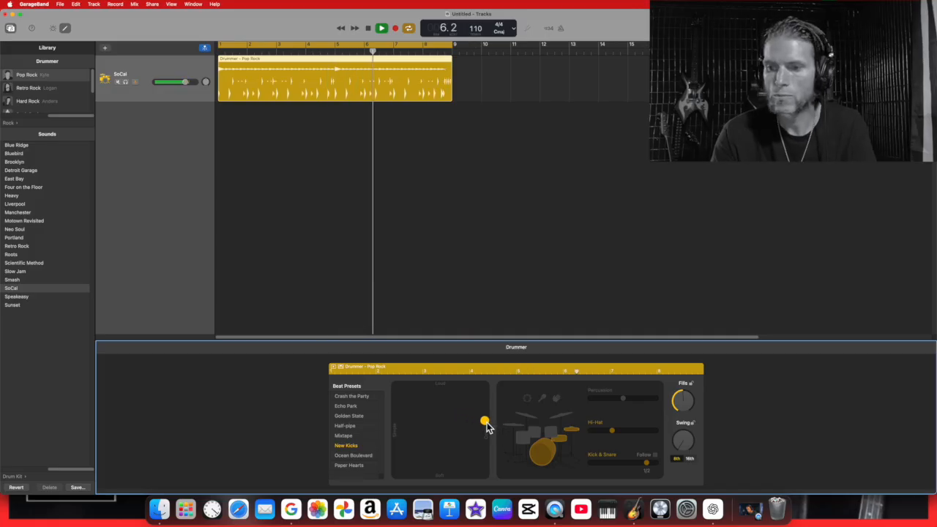
drag(488, 428, 490, 394)
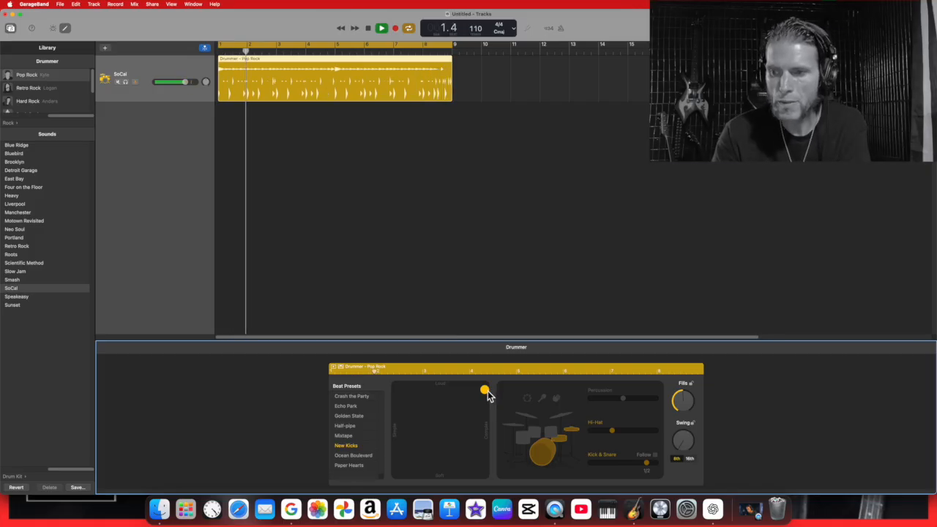
drag(489, 396, 496, 479)
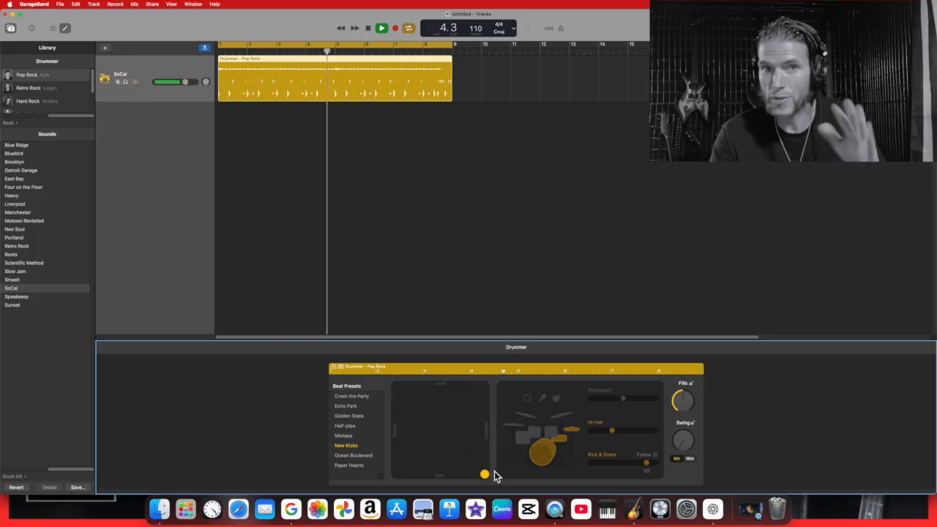
drag(484, 446, 476, 402)
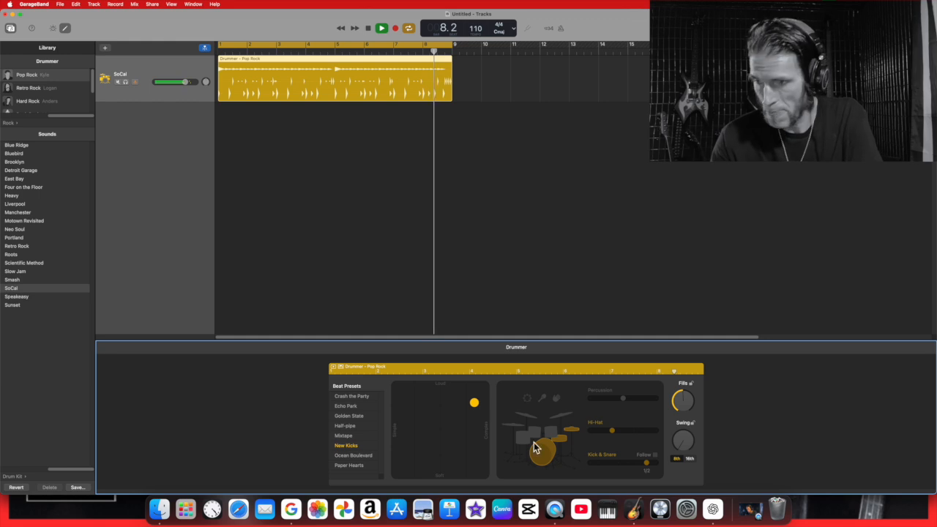
Try hi-hat patterns from the first to the last variation, and set the kick and snare to pattern 4
drag(604, 431, 600, 432)
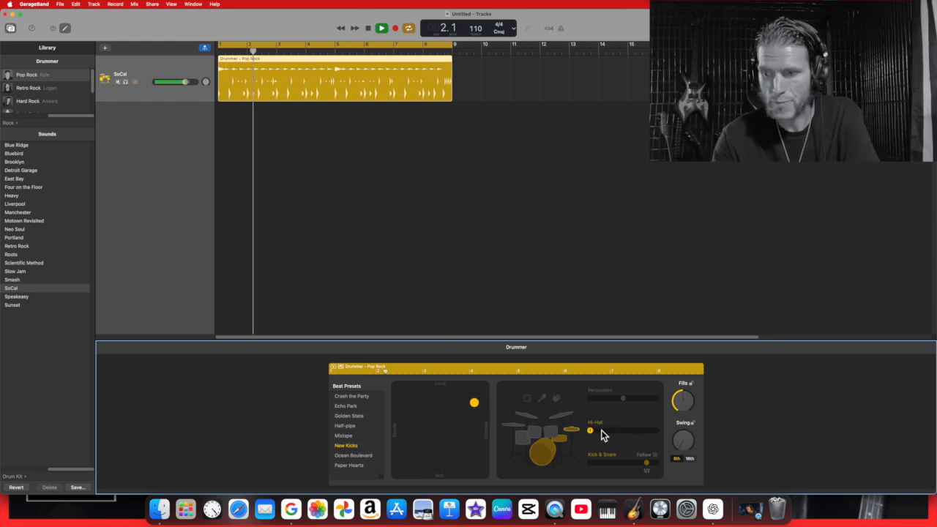
click(633, 432)
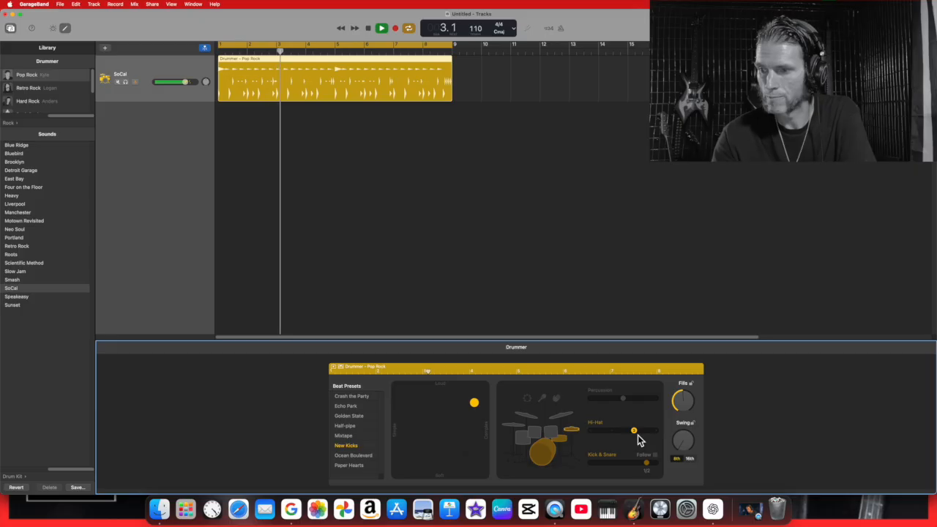
click(657, 432)
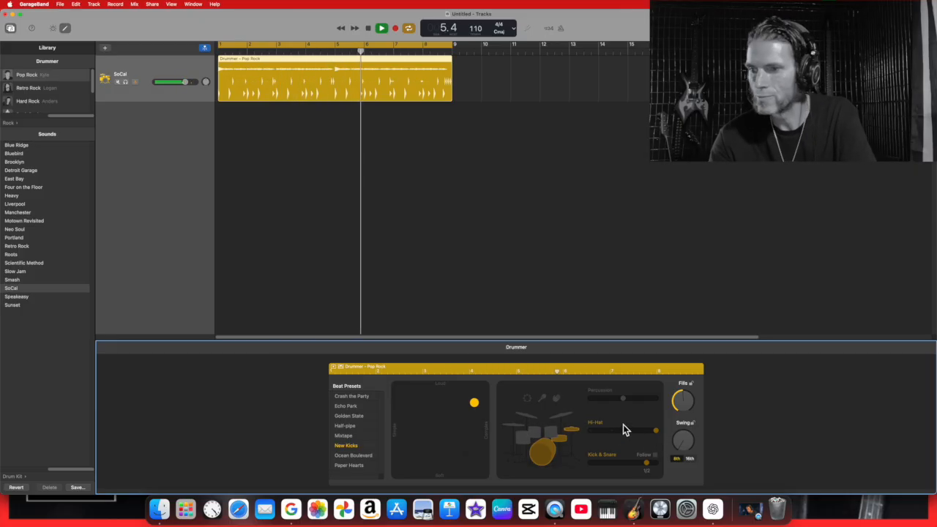
click(619, 464)
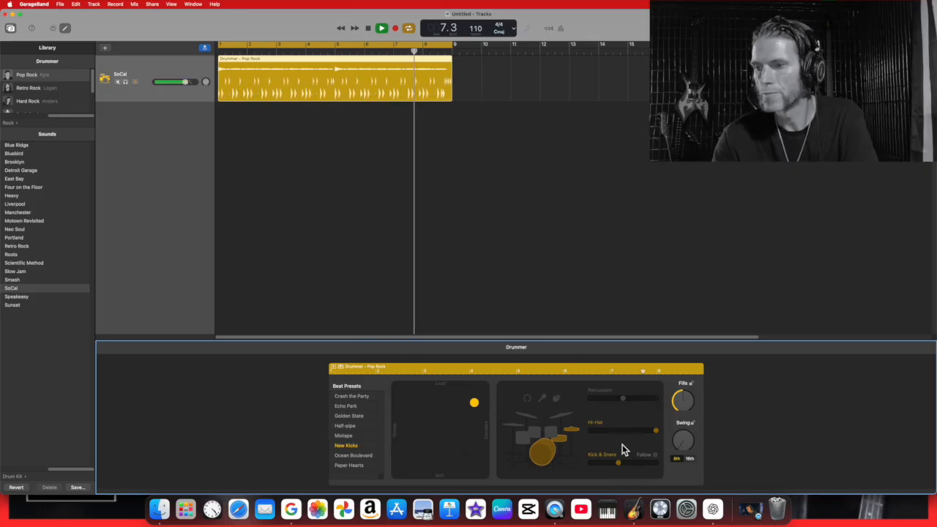
Use the first kick and snare and hi-hat patterns, and move the performance point to simple and back to fairly loud and complex
click(592, 465)
drag(475, 402, 396, 402)
click(591, 430)
drag(395, 403, 472, 416)
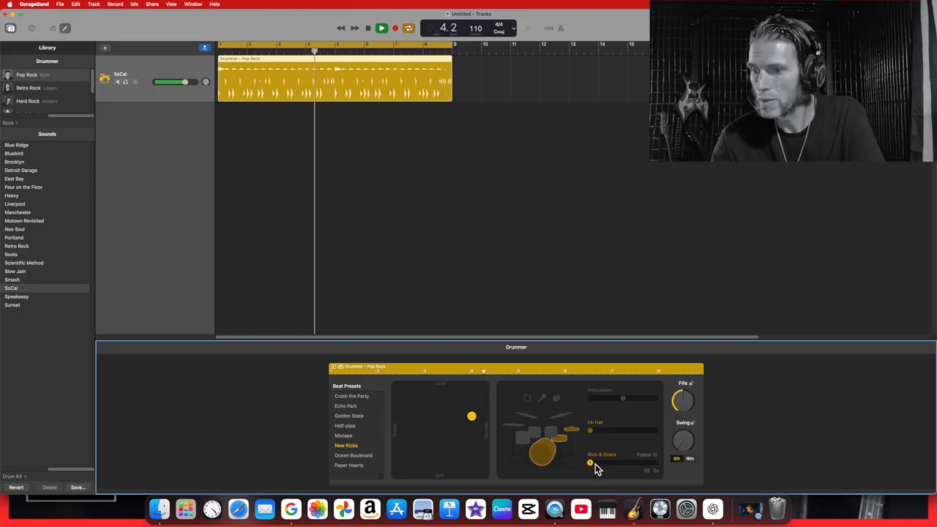
Set the hi-hat to pattern 2 and try kick and snare variations, ending on pattern 4
click(610, 432)
click(638, 464)
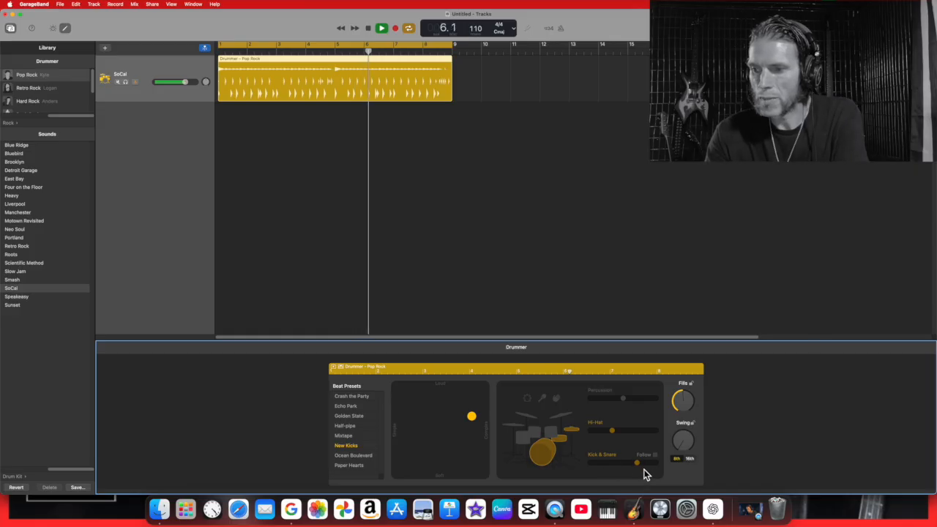
click(629, 463)
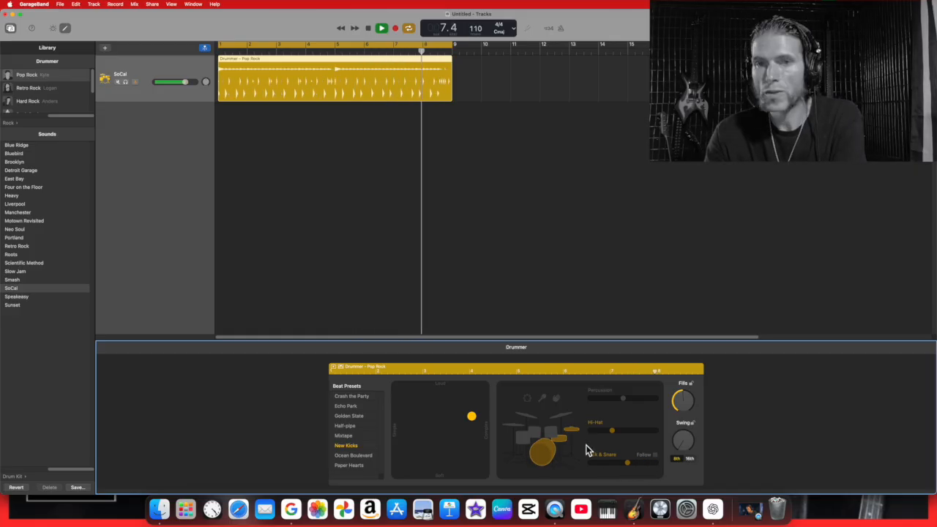
click(622, 464)
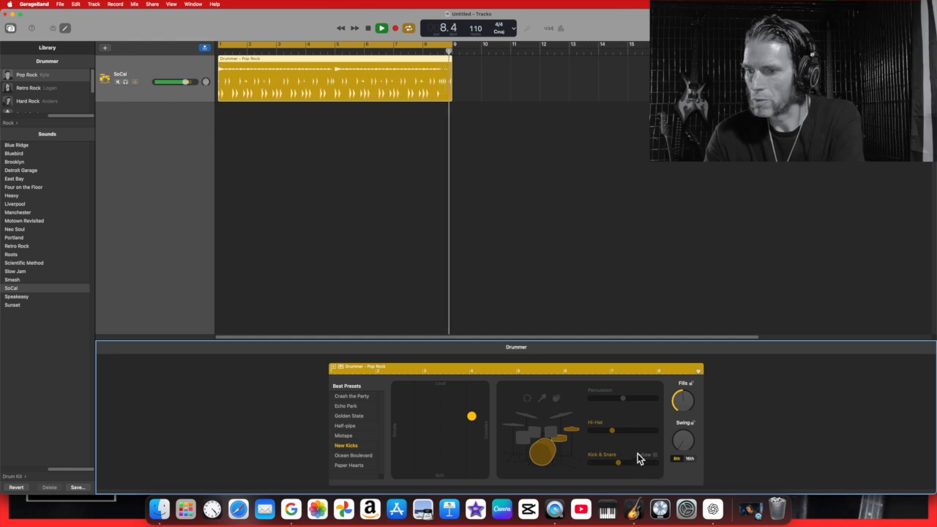
Silence the hi-hat and snare so the kick plays alone, and add the toms with their middle pattern
click(573, 430)
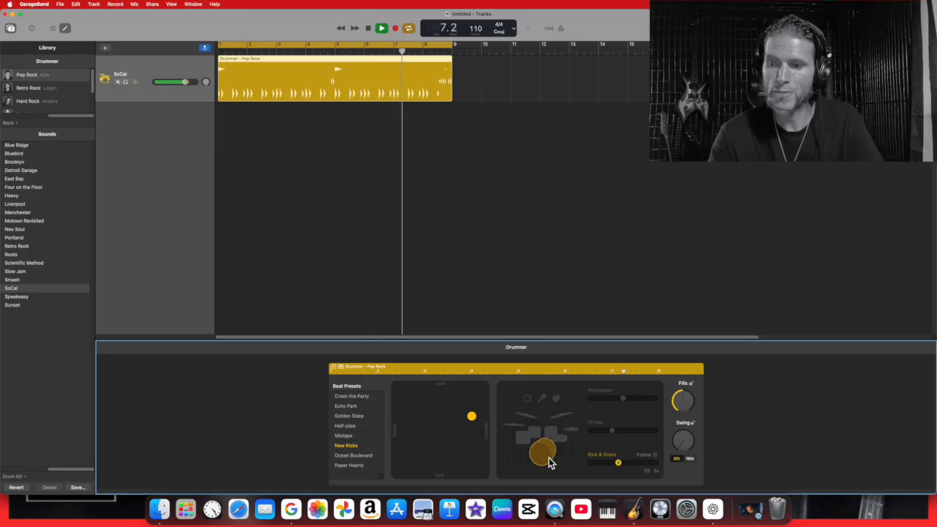
click(525, 441)
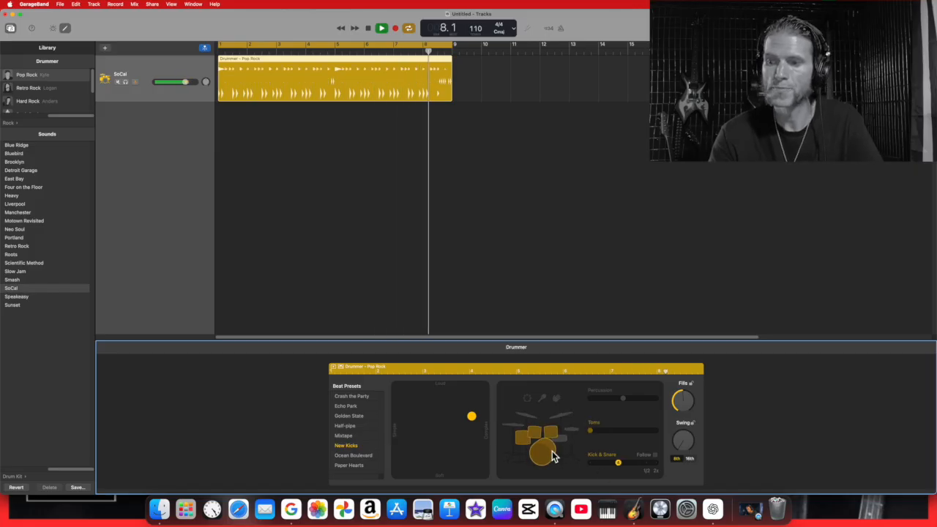
click(623, 432)
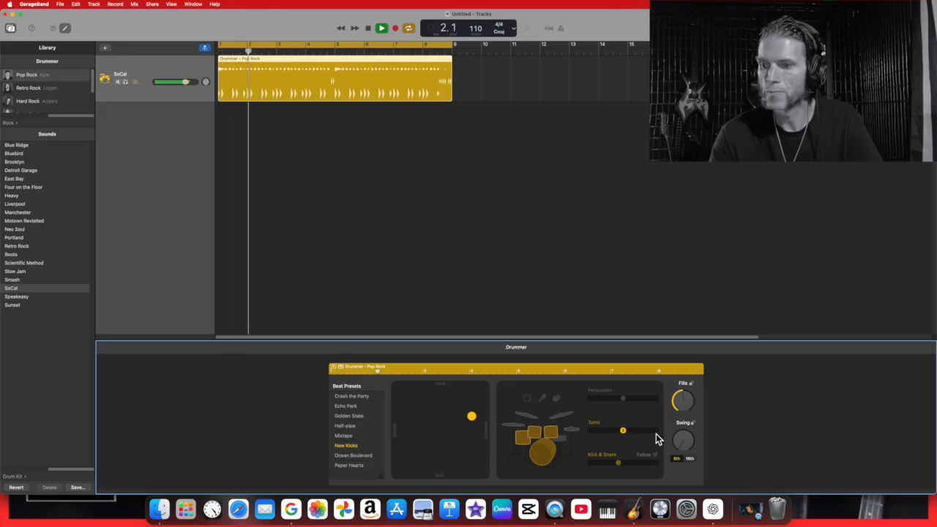
Bring the snare back in, and replace the toms with cymbals set to pattern 3
click(565, 440)
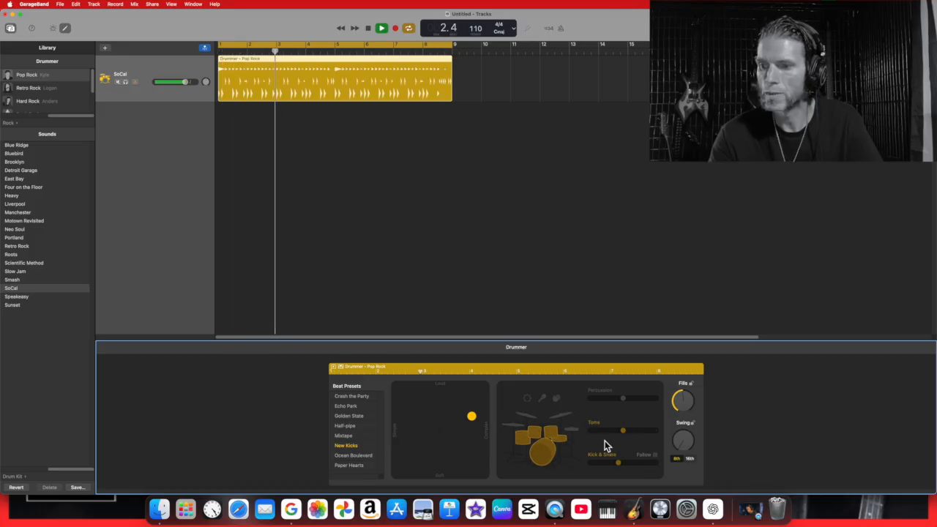
click(550, 432)
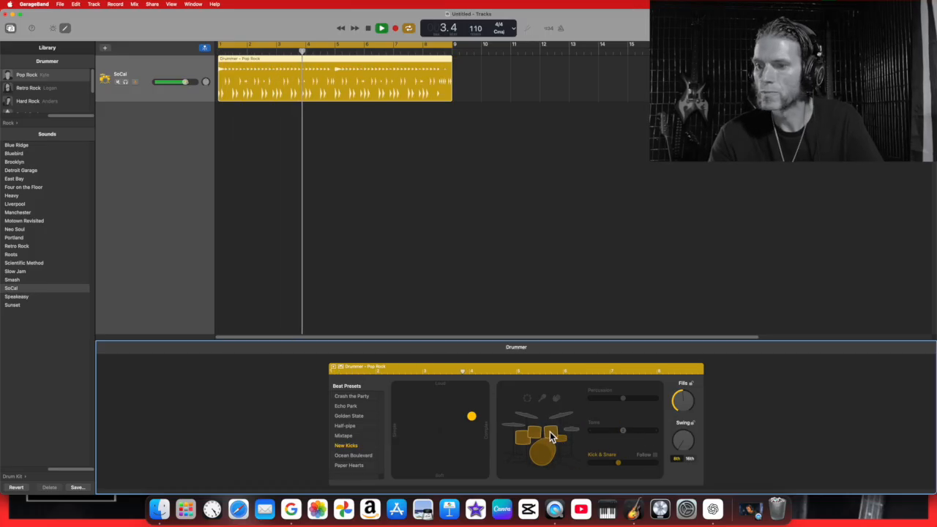
click(534, 416)
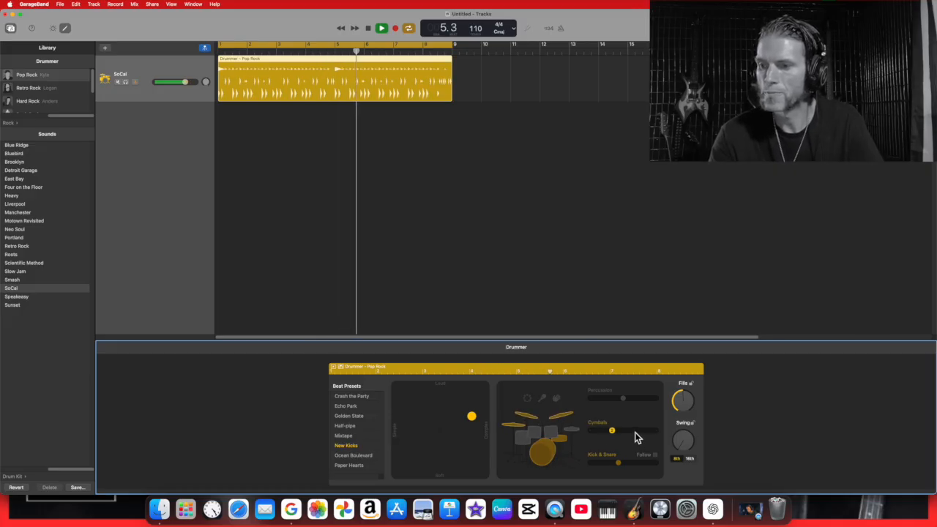
click(635, 432)
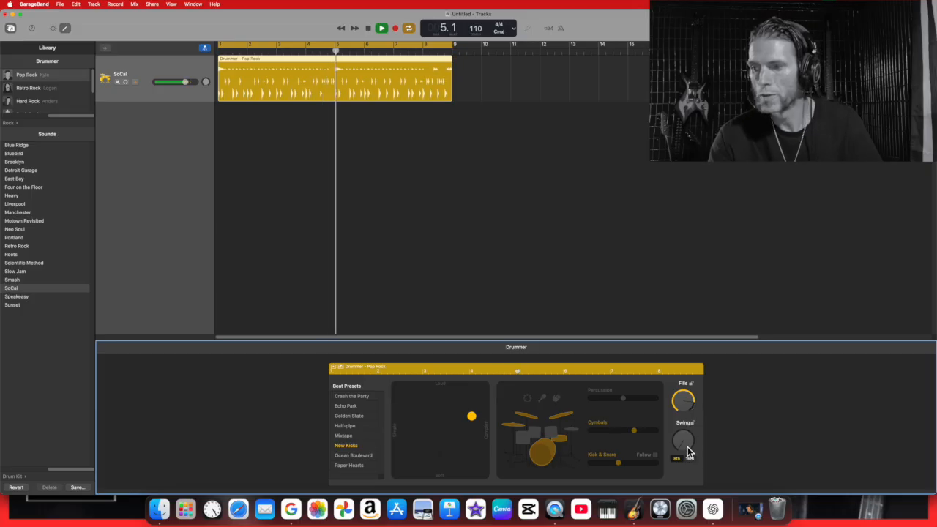
Try a strong swing on the beat, return it to none, and reduce the amount of fills
drag(681, 447, 691, 403)
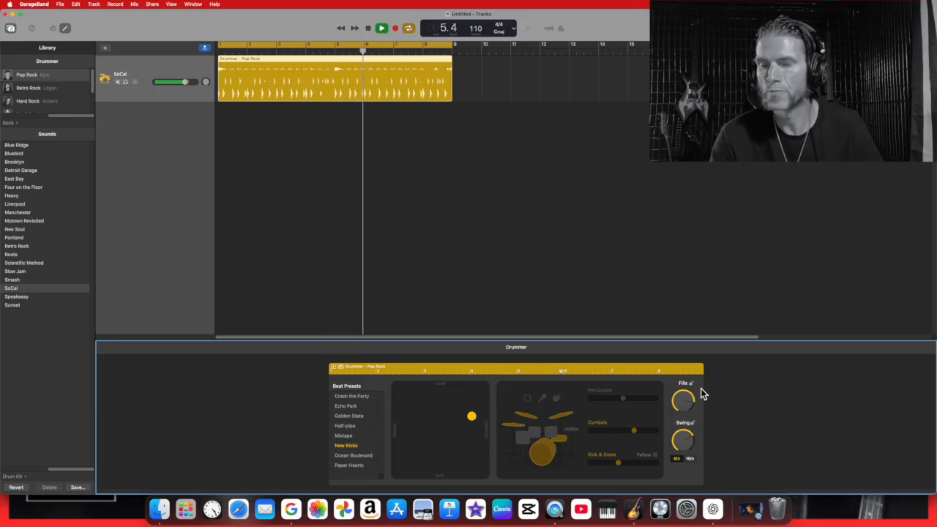
mouse_move(682, 440)
mouse_down()
mouse_move(683, 473)
mouse_move(682, 448)
mouse_up()
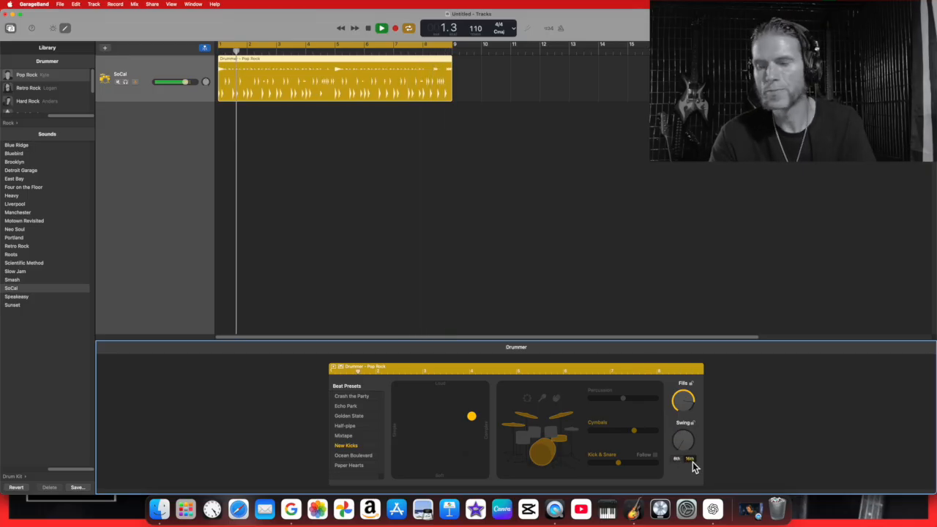
drag(684, 402, 679, 446)
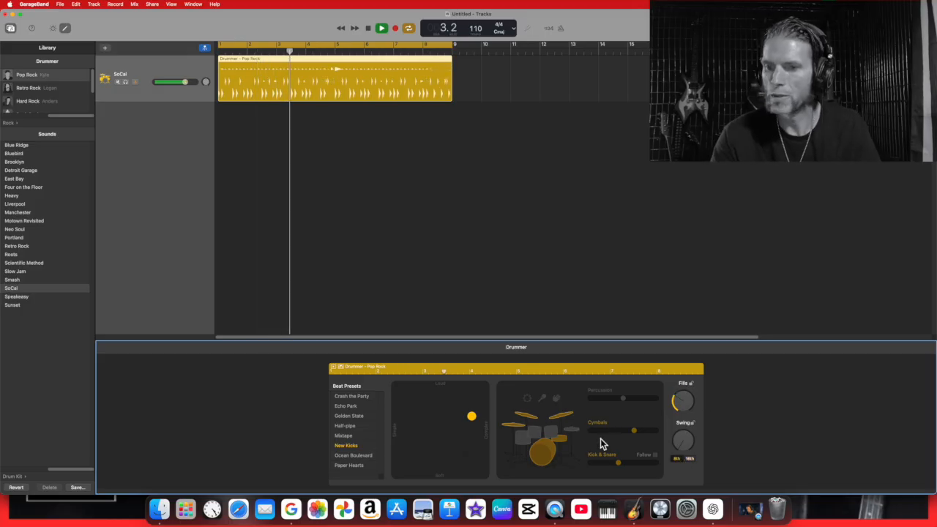
click(369, 28)
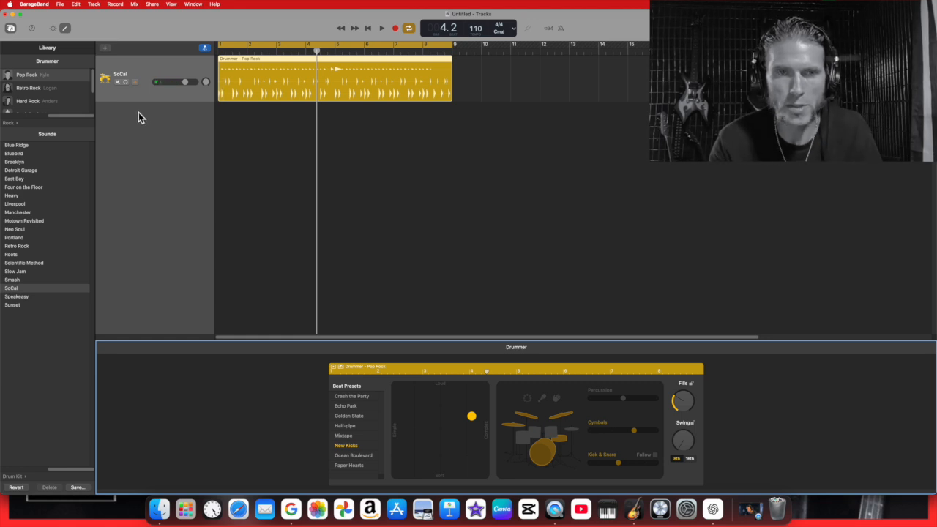
Change the drummer to Retro Rock and audition its beat with the Double Live and Firebird presets
click(55, 90)
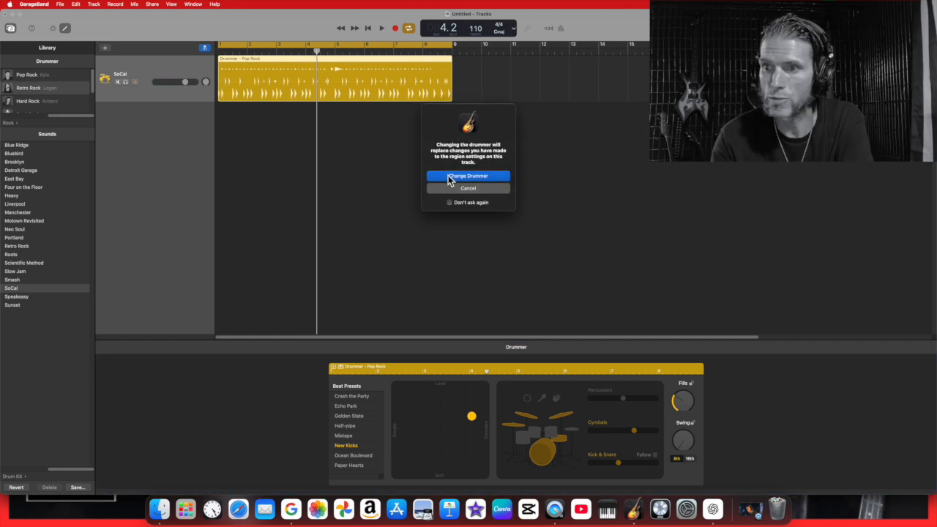
click(450, 178)
click(380, 27)
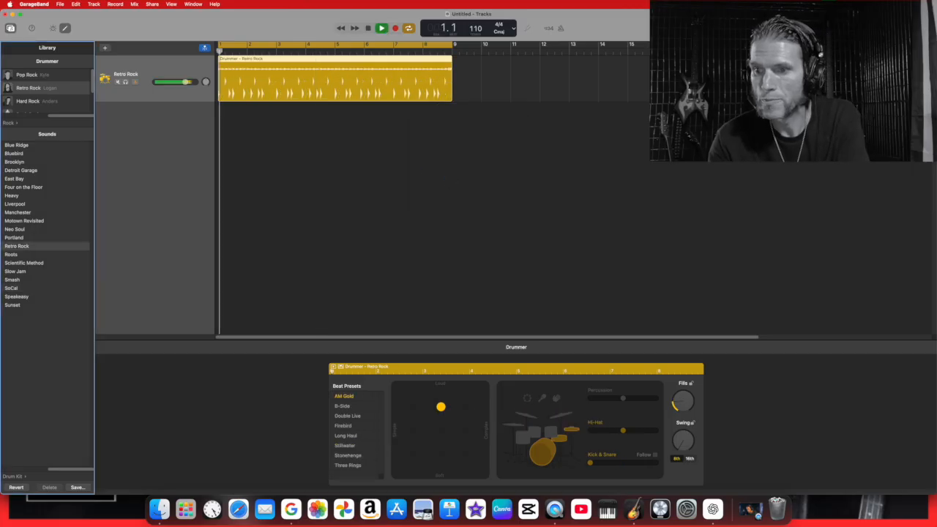
click(366, 419)
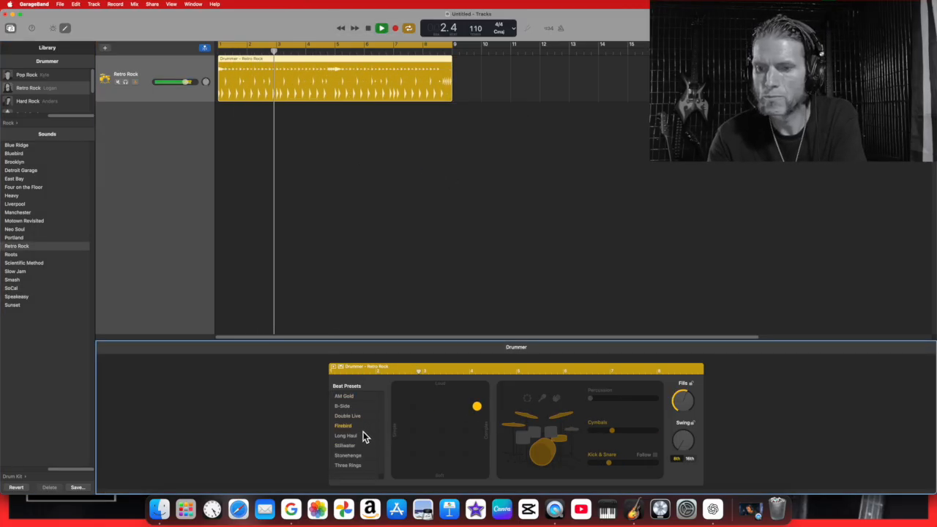
click(362, 429)
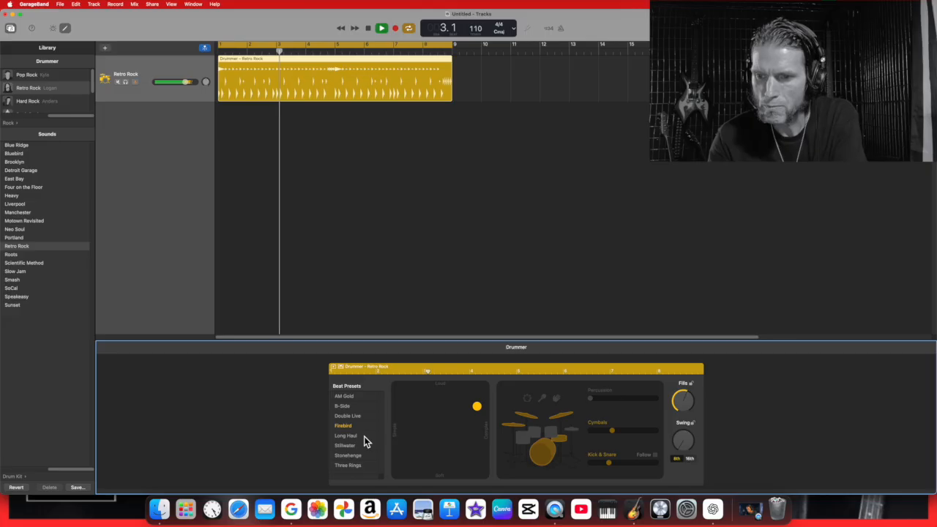
click(368, 29)
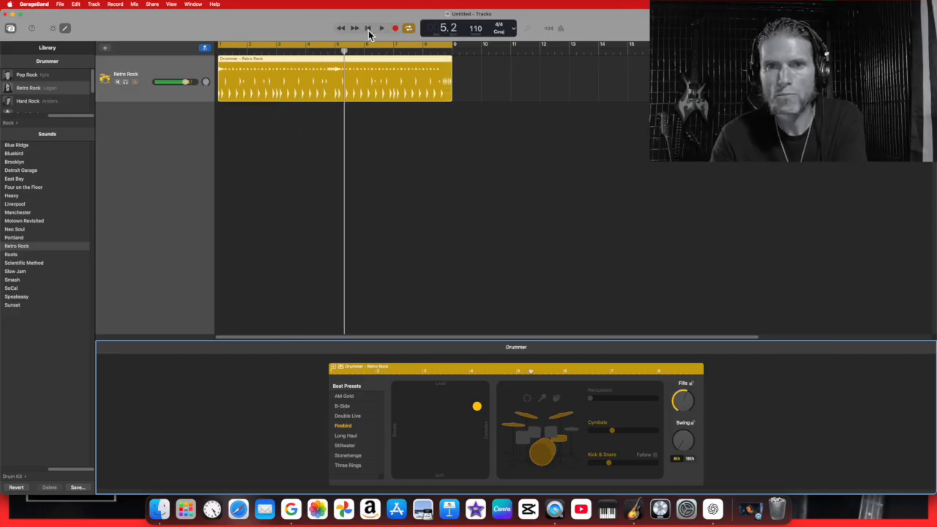
Change the drummer to Hard Rock and play its default beat
click(56, 102)
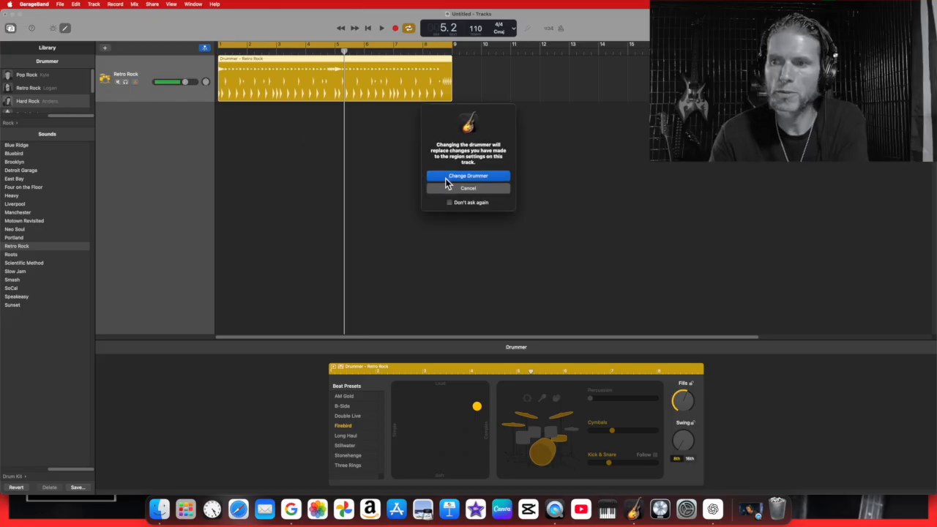
click(445, 178)
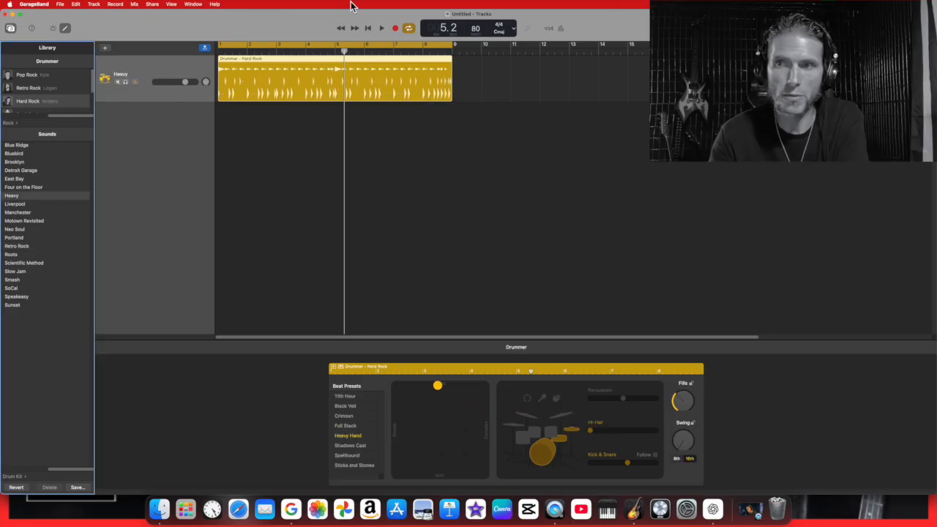
click(384, 30)
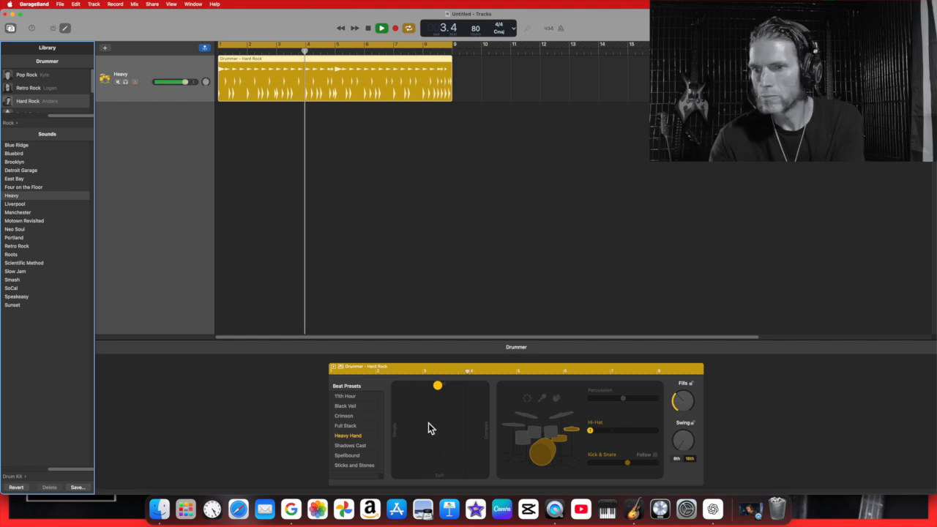
Increase the fills and set the Hard Rock beat's performance point to loud and slightly complex
drag(438, 386, 490, 402)
drag(679, 402, 684, 389)
drag(486, 407, 453, 396)
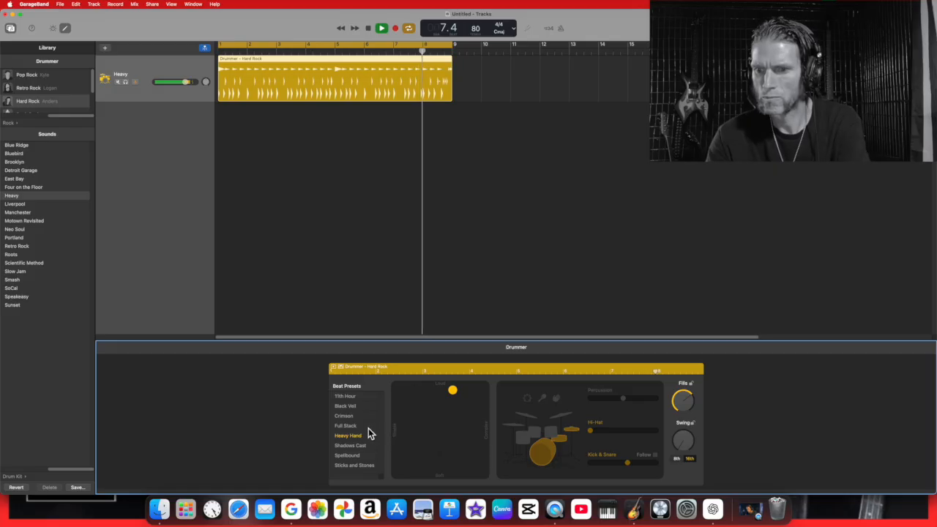
Apply the 11th Hour beat preset, make it more complex while it plays, and stop playback
click(355, 397)
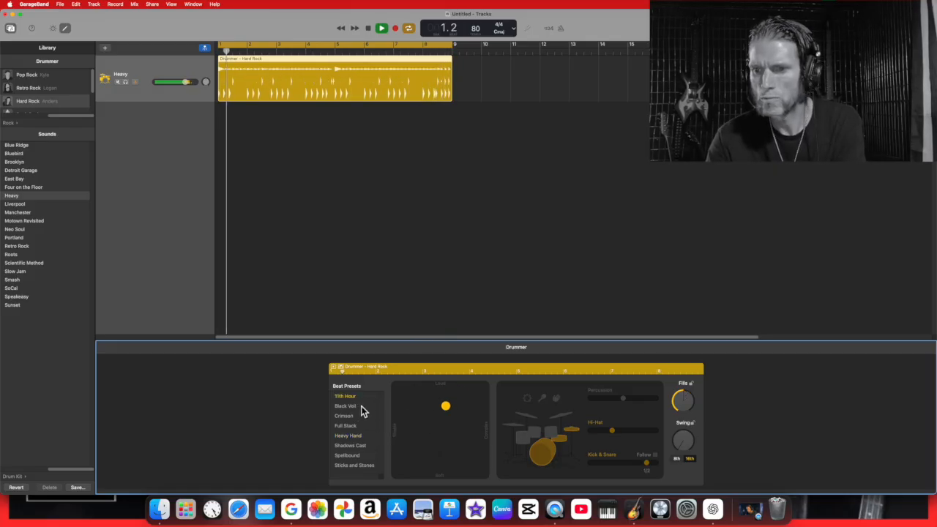
drag(447, 414, 476, 415)
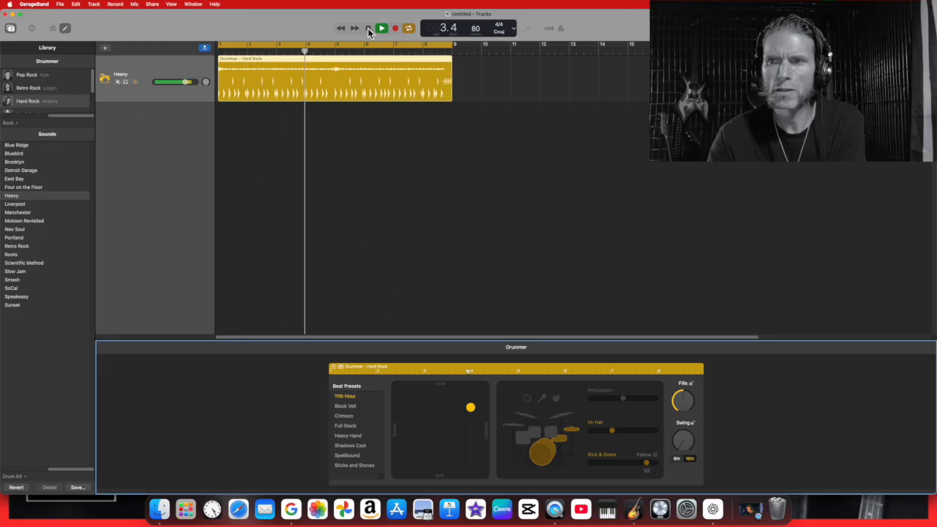
scroll(76, 82, down, 3)
scroll(74, 83, up, 1)
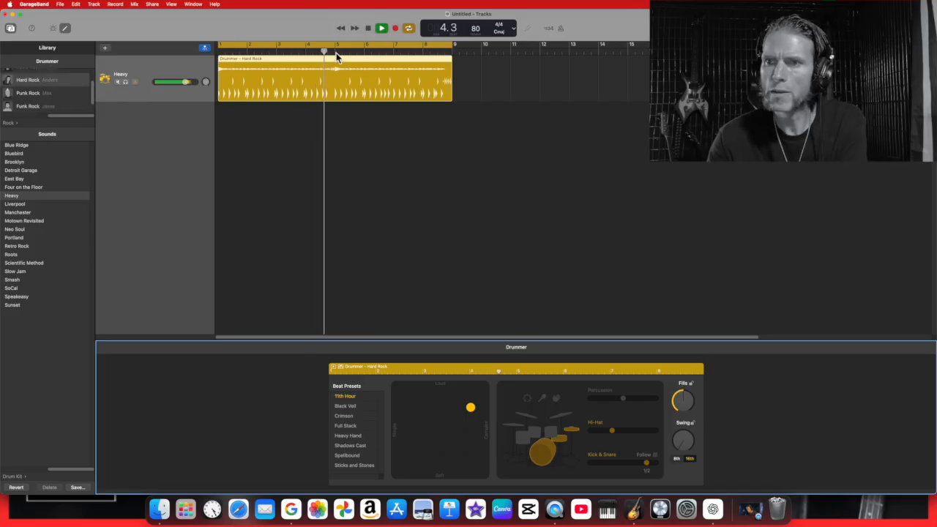
click(374, 33)
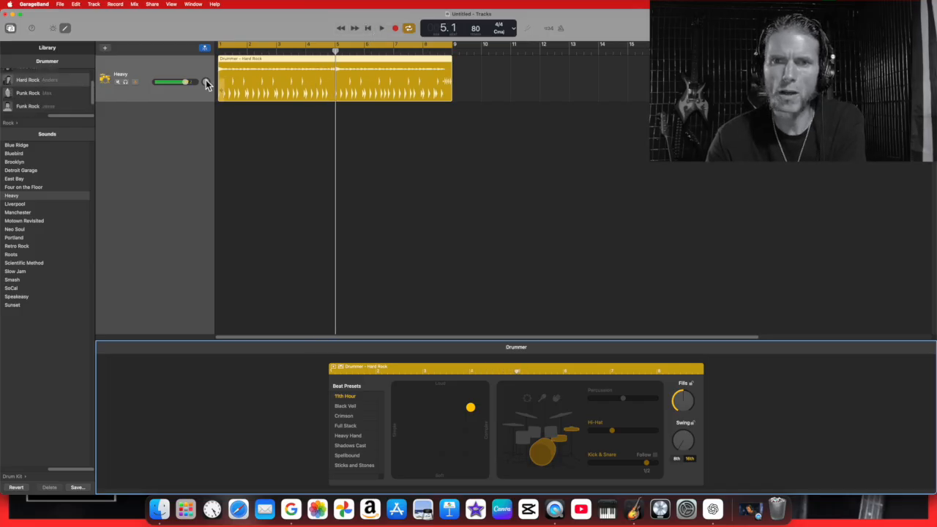
Replace the drummer with Punk Rock and play its default beat
click(44, 95)
click(448, 177)
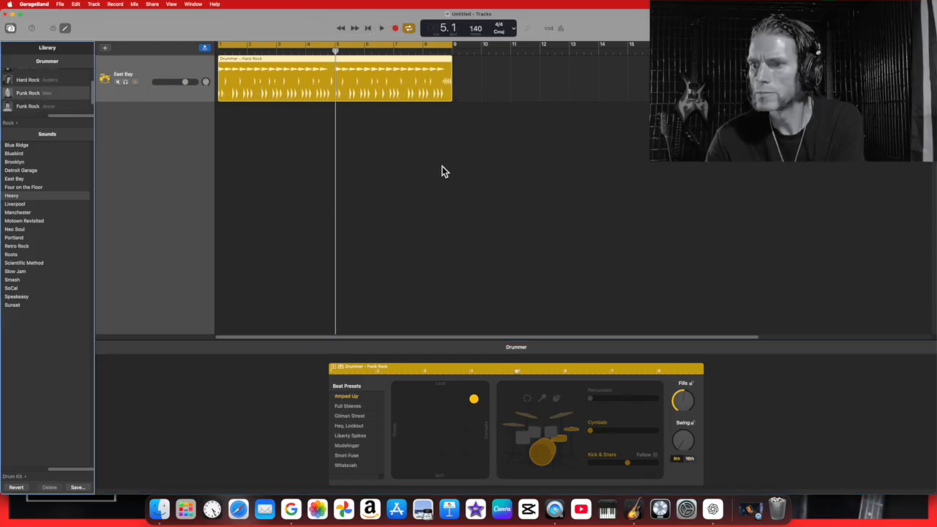
click(382, 27)
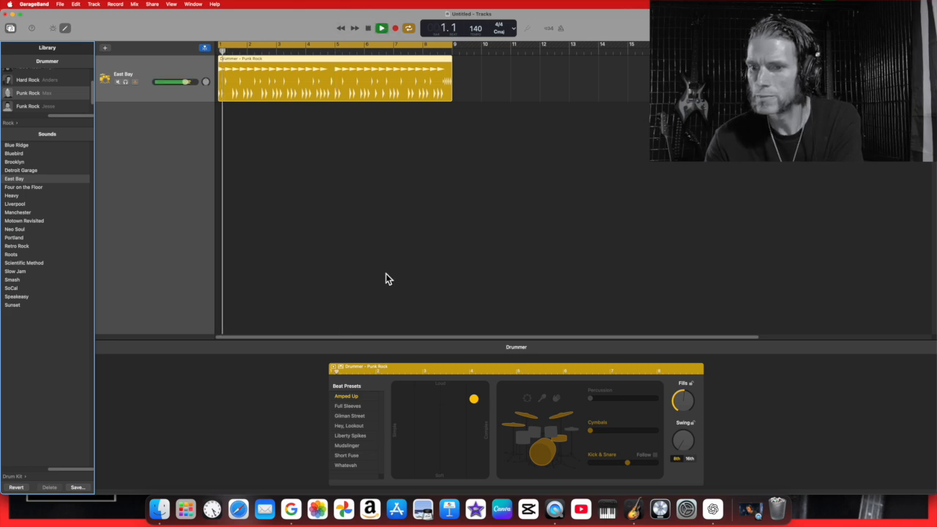
Audition the Full Sleeves, Gilman Street, Liberty Spikes and Whatevah beat presets, and stop playback
click(362, 407)
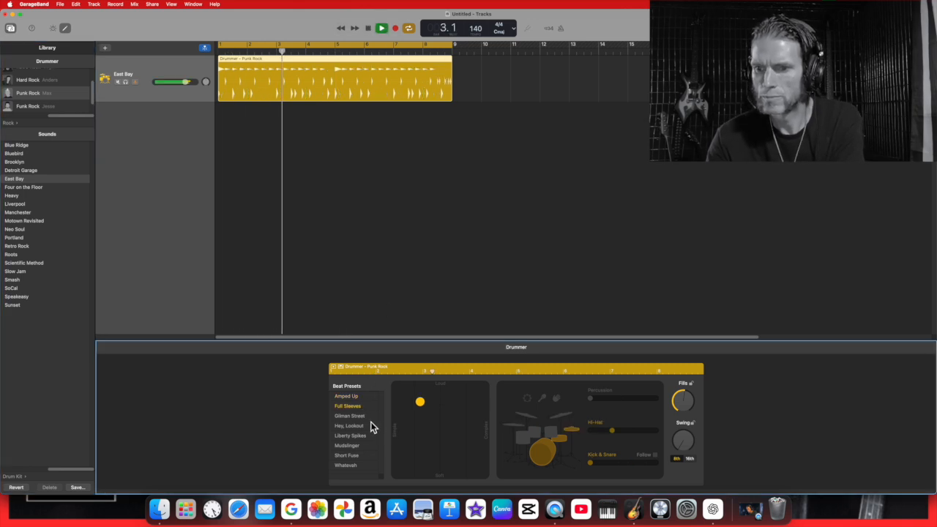
click(368, 417)
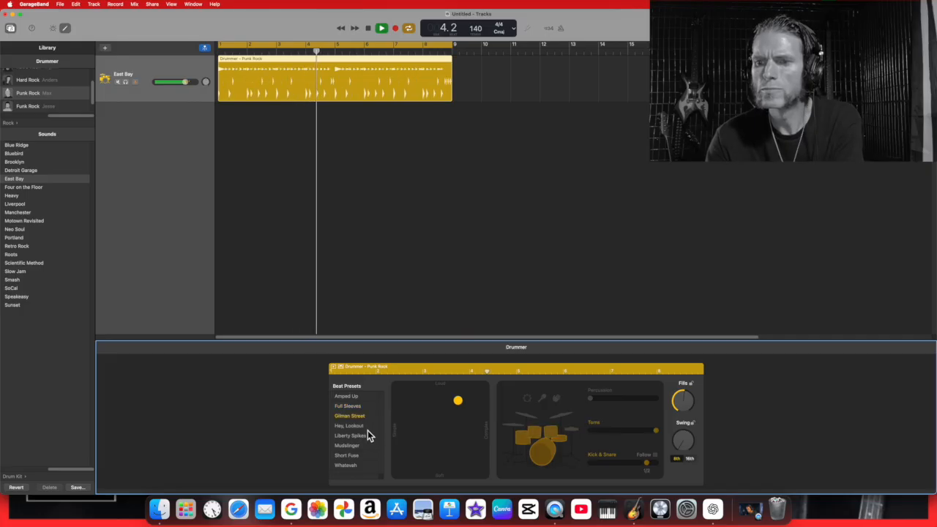
click(366, 434)
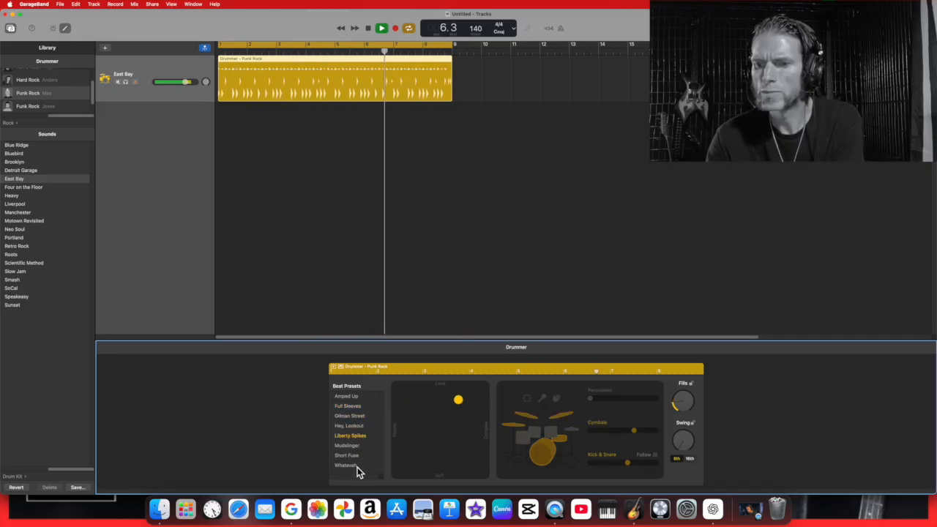
click(358, 466)
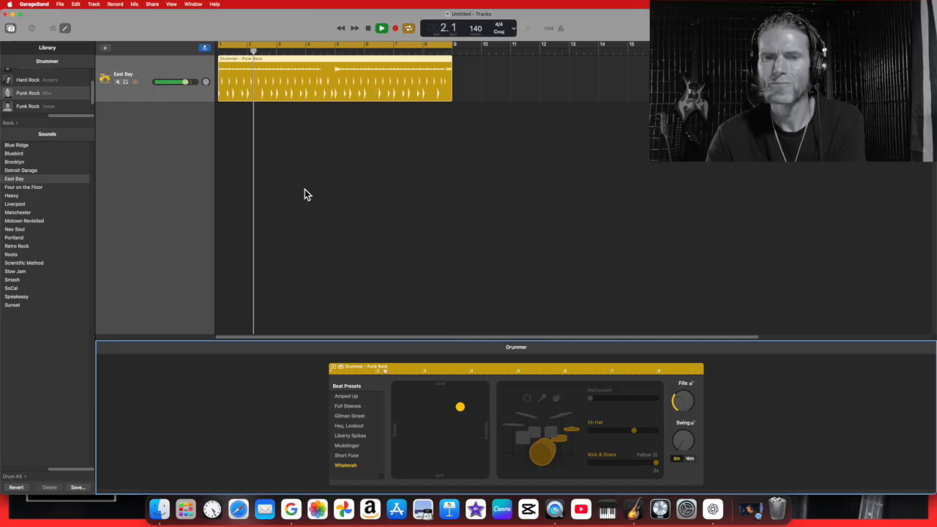
click(368, 28)
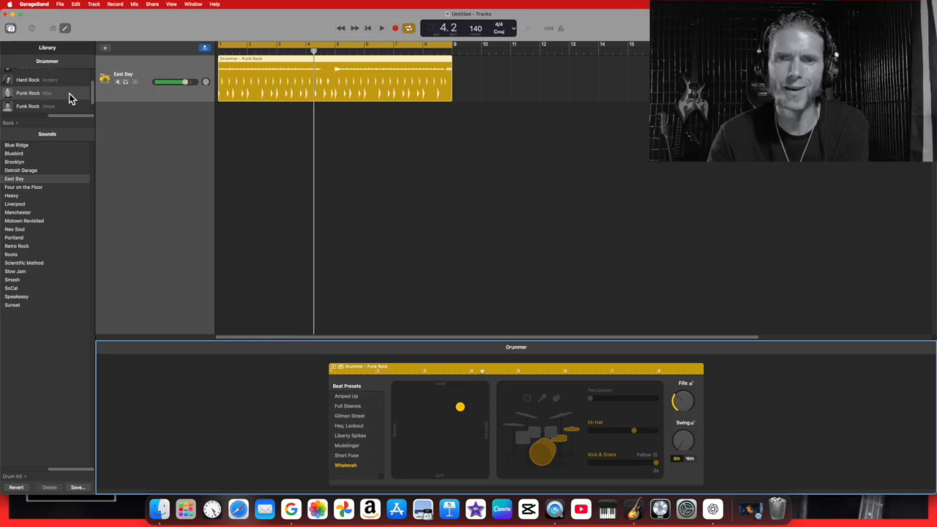
Change the drummer to Funk Rock and listen to its default beat before stopping playback
click(63, 105)
click(479, 176)
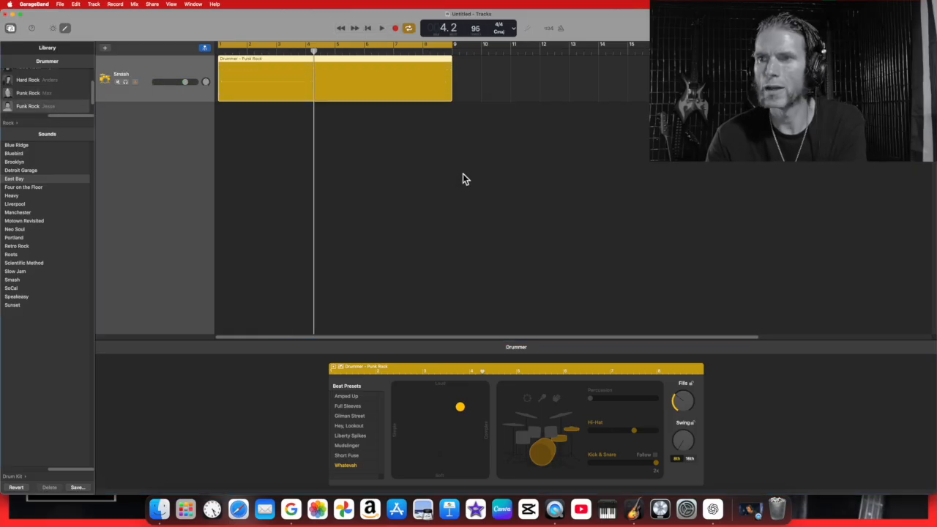
click(381, 29)
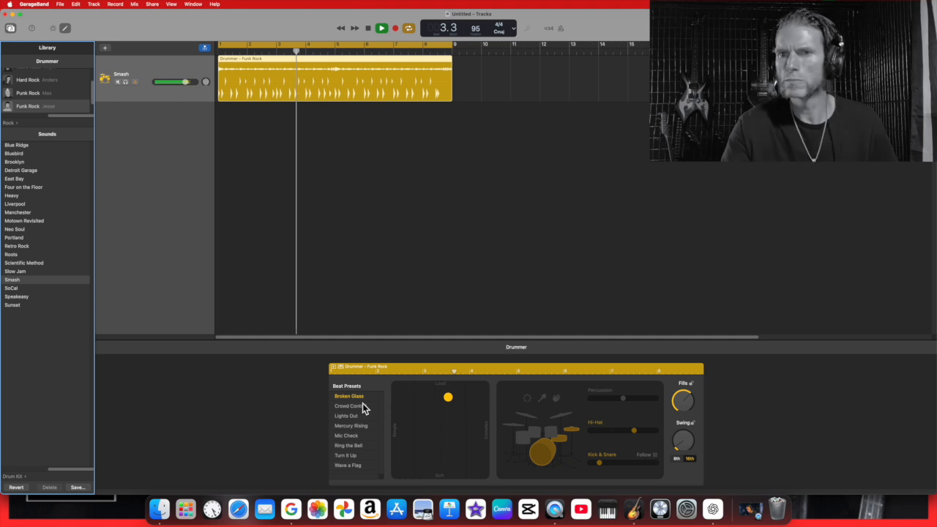
click(368, 31)
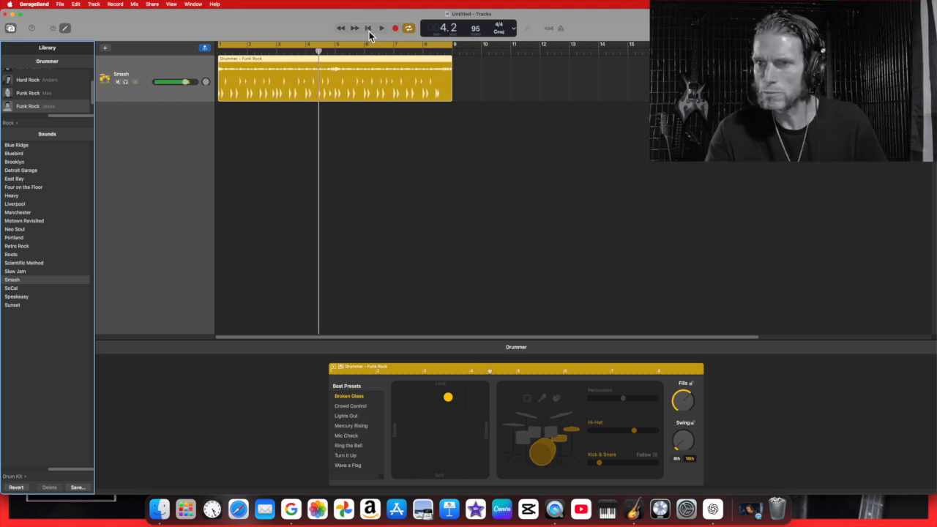
Restart playback, audition the Lights Out and Crowd Control beat presets, and settle on Mic Check
click(368, 28)
click(381, 28)
click(358, 417)
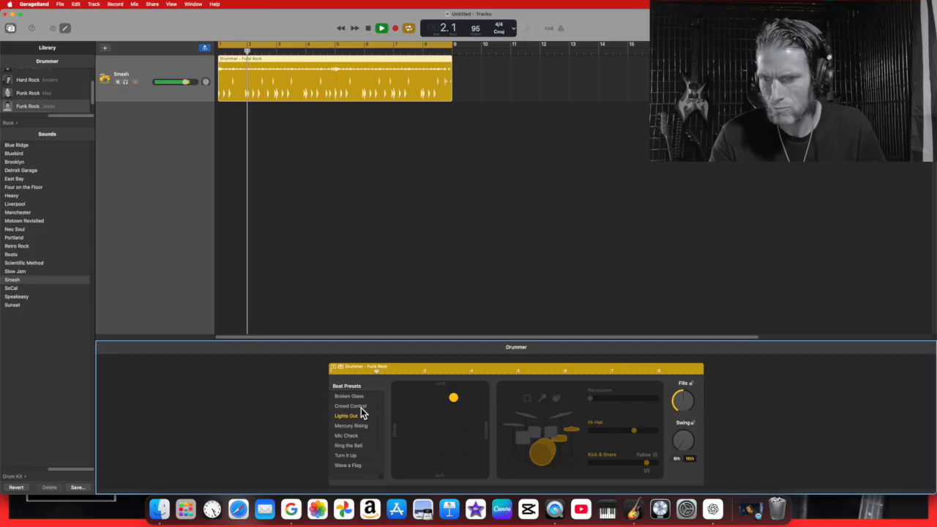
click(353, 407)
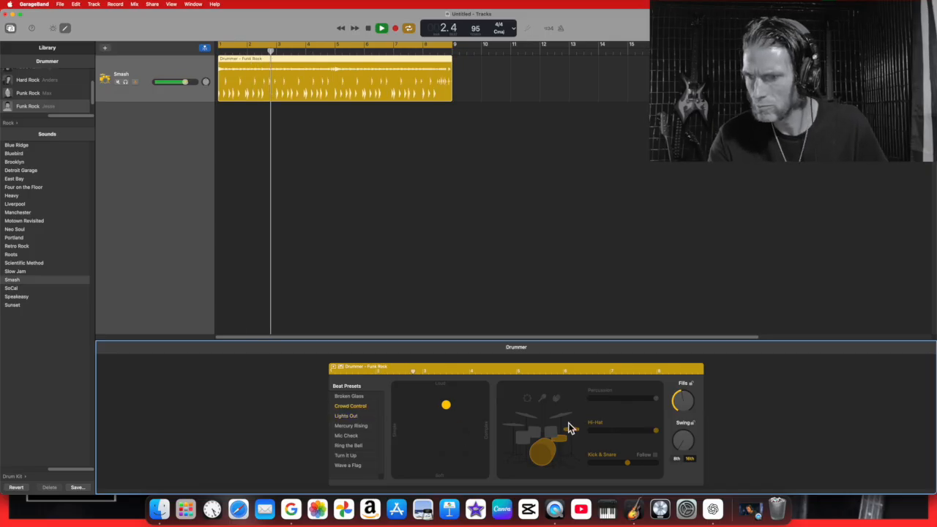
click(362, 437)
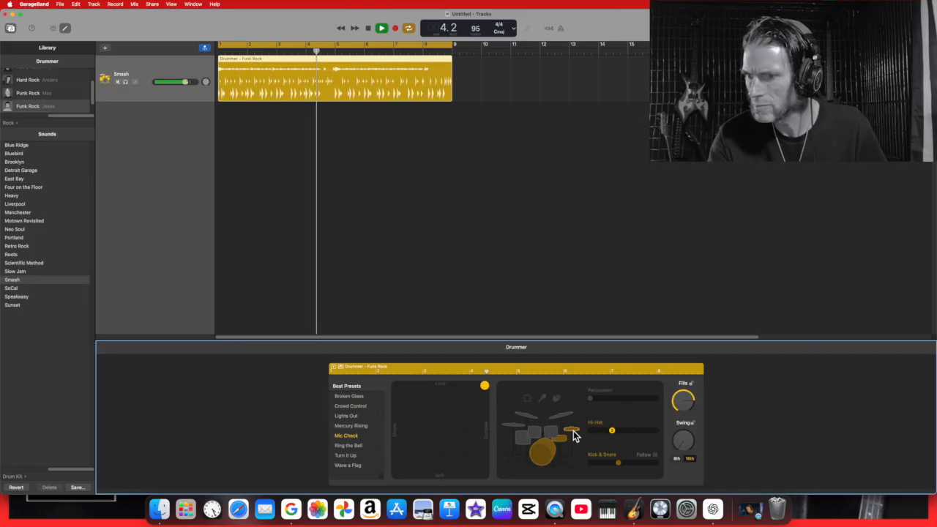
Raise the hi-hat to its highest pattern, and replace it with the tambourine on the highest percussion pattern
drag(613, 432, 734, 423)
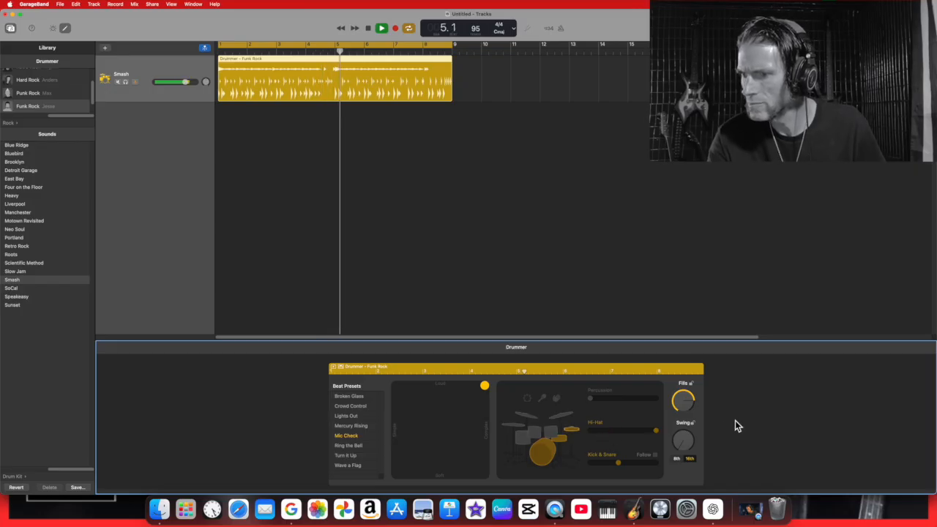
click(557, 398)
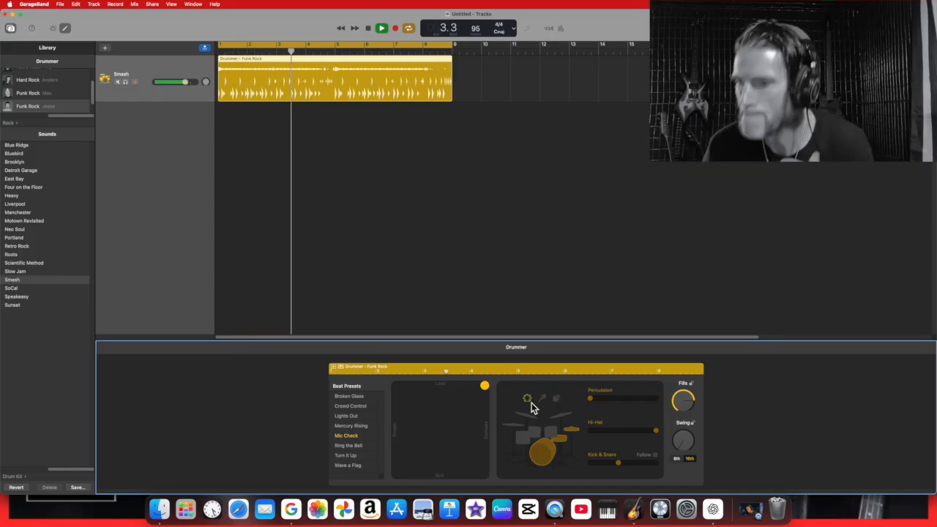
click(599, 400)
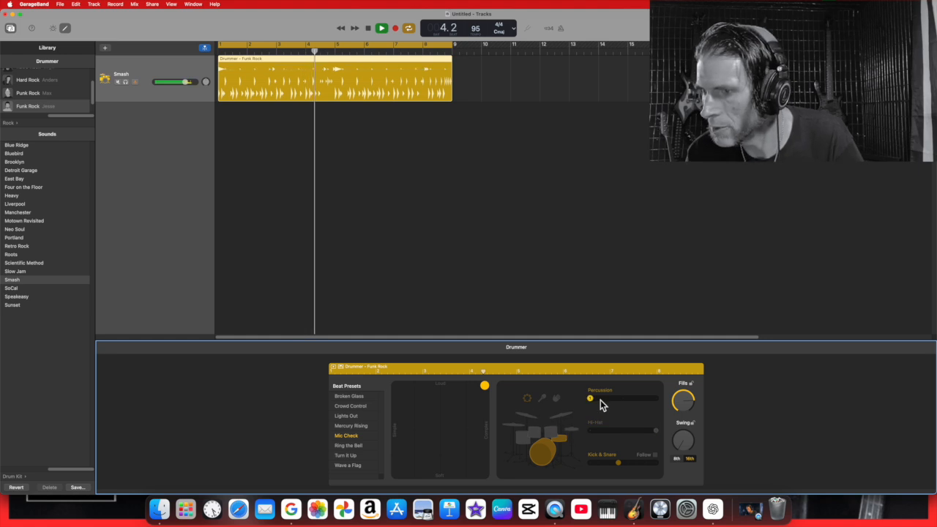
click(639, 399)
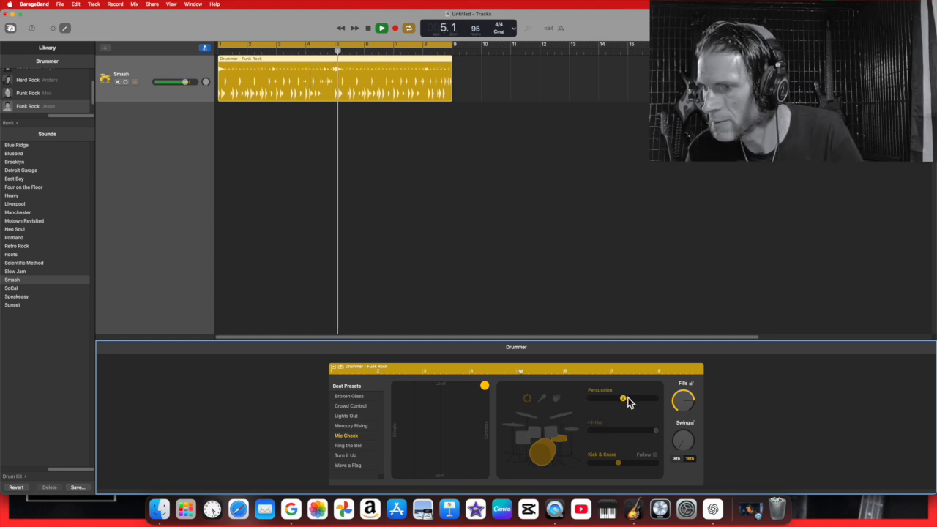
drag(625, 400, 656, 400)
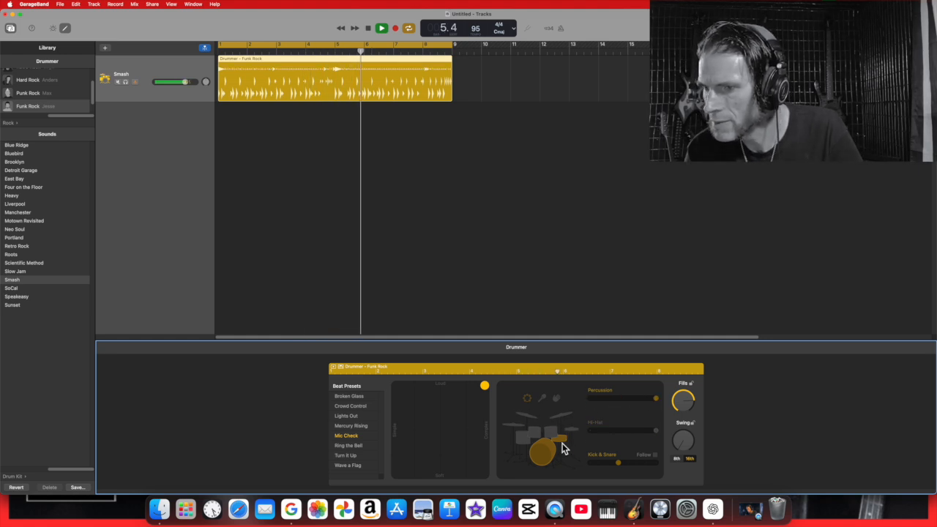